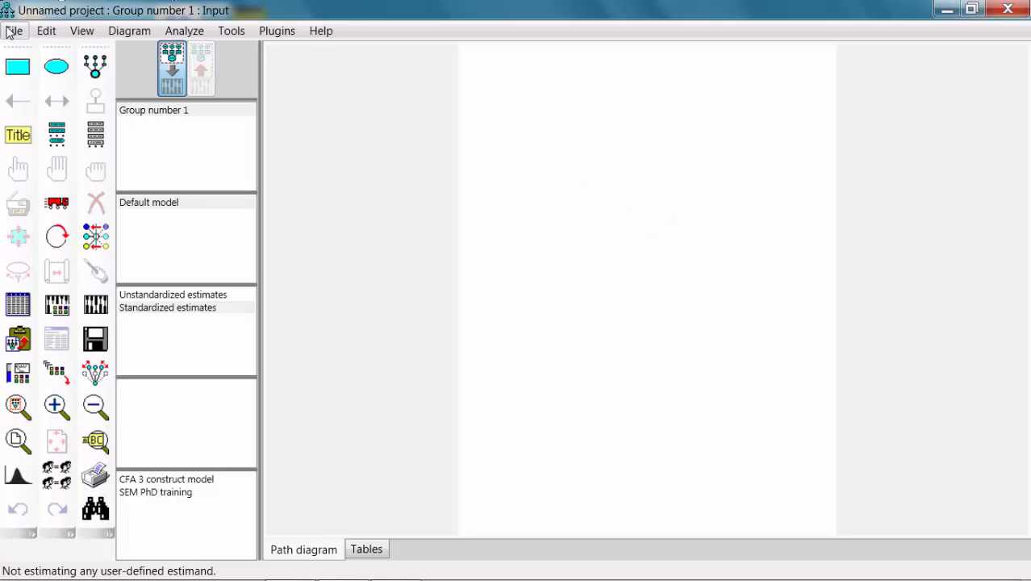
Step: Start a new project and save it to the Desktop as CFA 3 construct model 1
{"action": "left_click", "coordinate": [13, 30]}
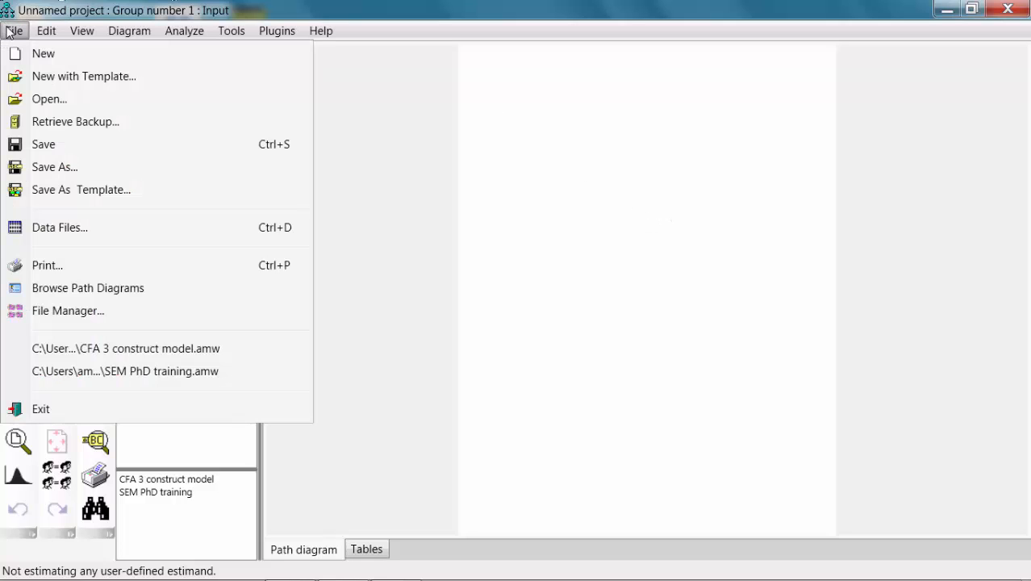
{"action": "left_click", "coordinate": [44, 57]}
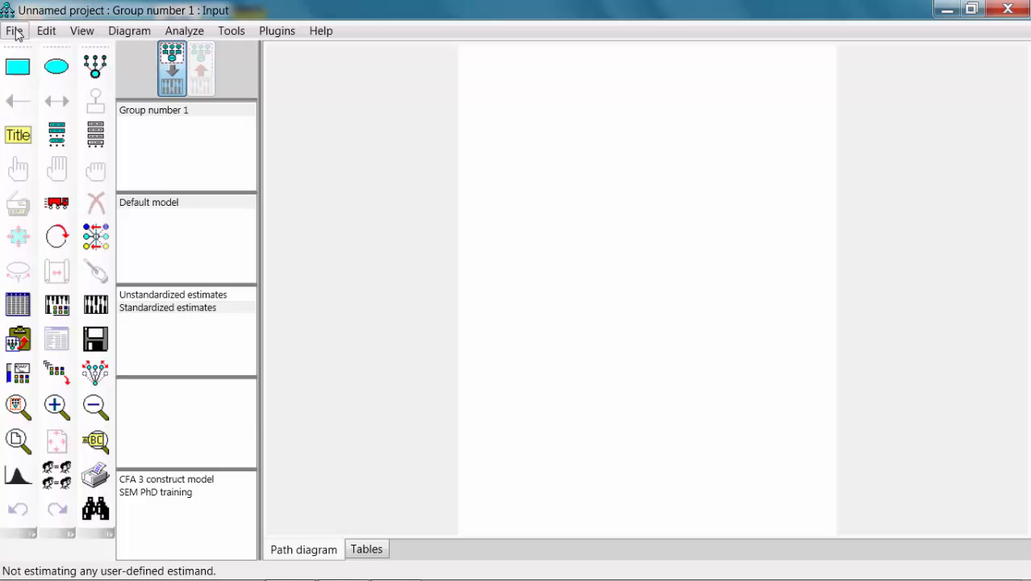
{"action": "left_click", "coordinate": [15, 32]}
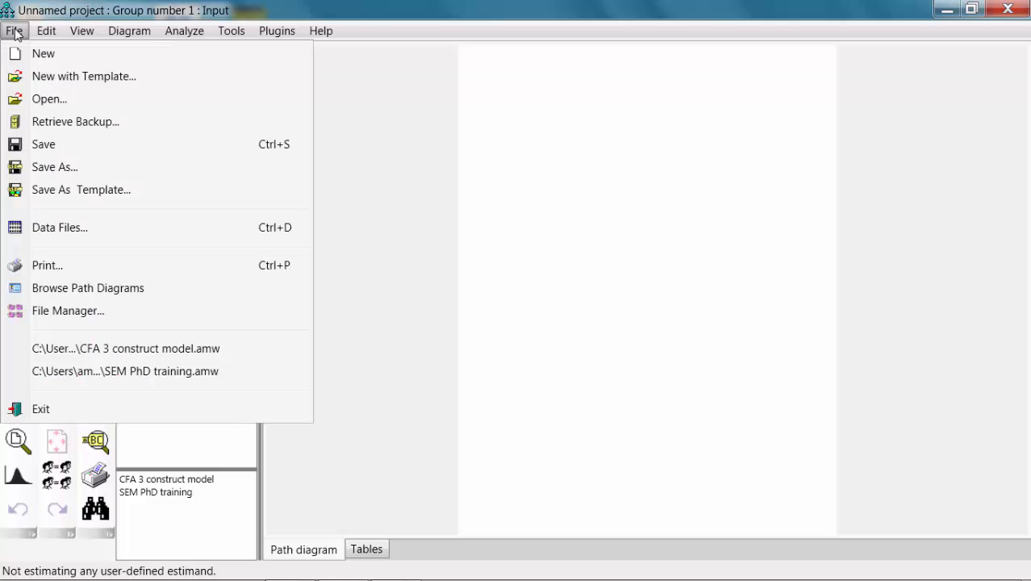
{"action": "left_click", "coordinate": [53, 166]}
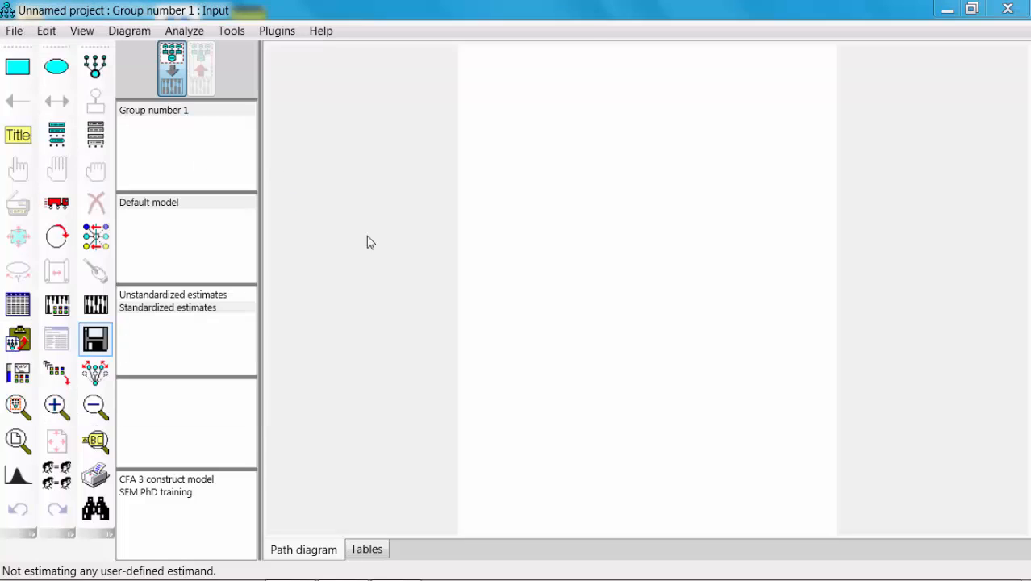
{"action": "left_click", "coordinate": [238, 229]}
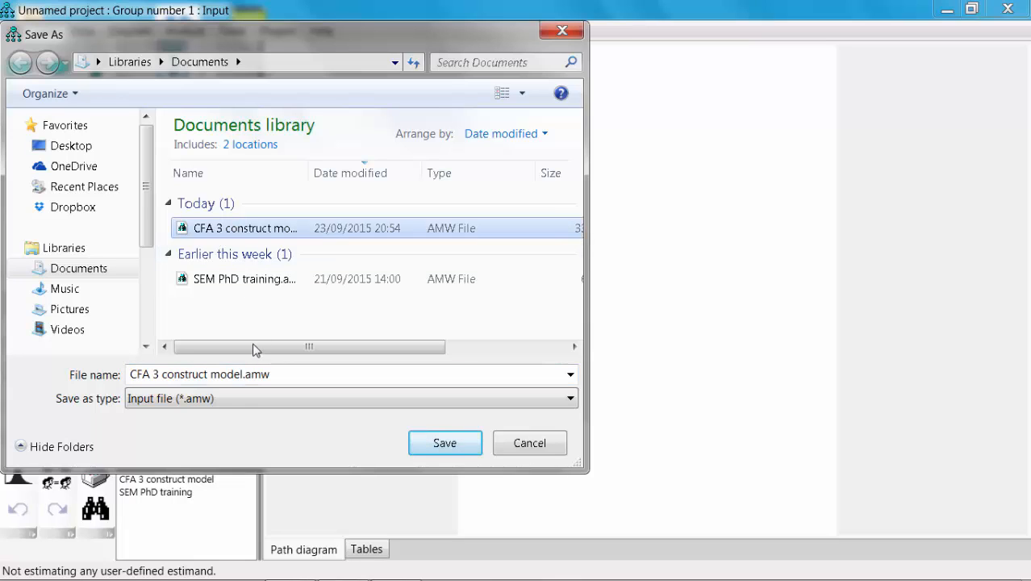
{"action": "left_click", "coordinate": [243, 373]}
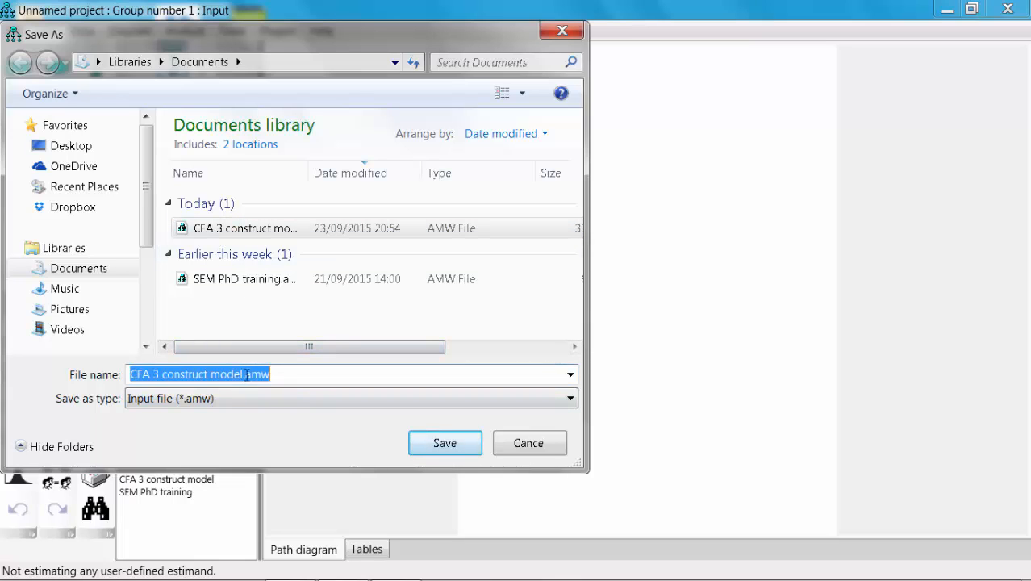
{"action": "left_click", "coordinate": [243, 375]}
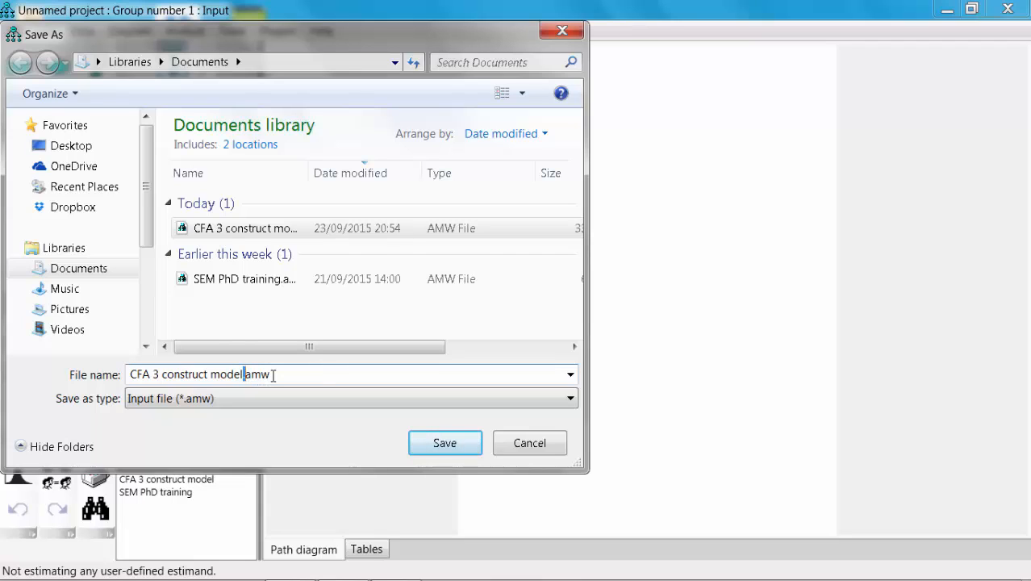
{"action": "type", "text": "1"}
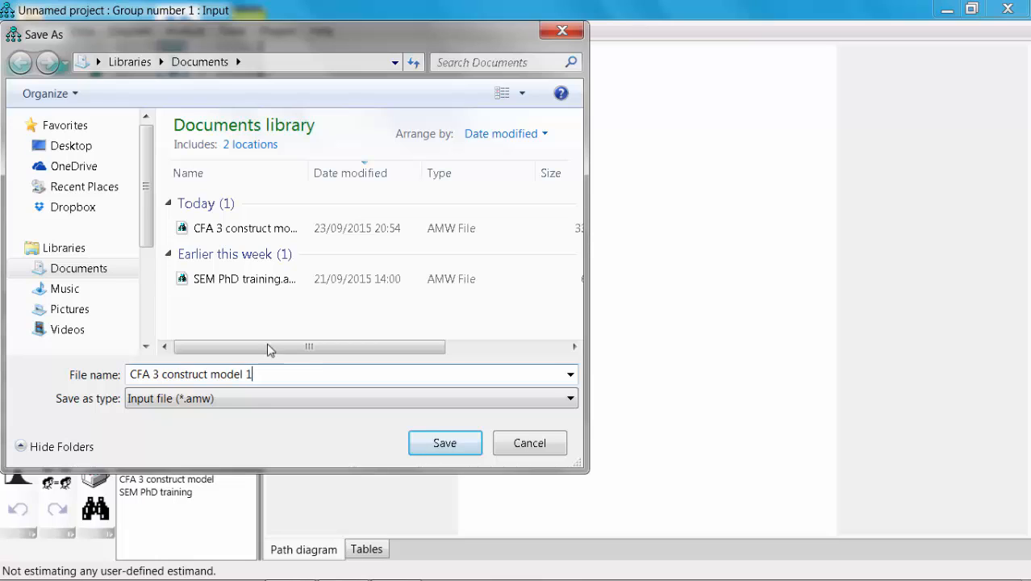
{"action": "left_click", "coordinate": [75, 148]}
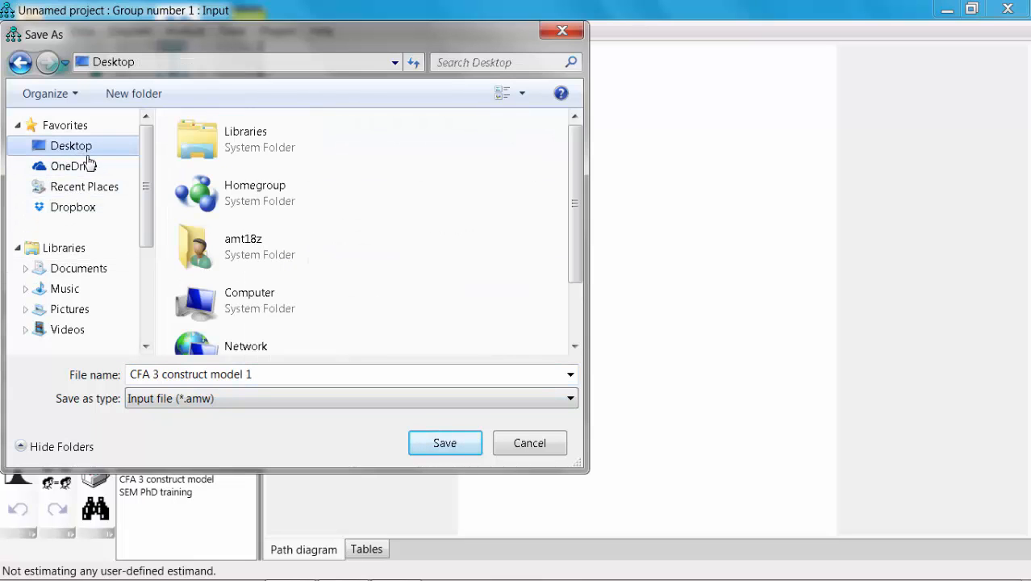
{"action": "left_click", "coordinate": [445, 444]}
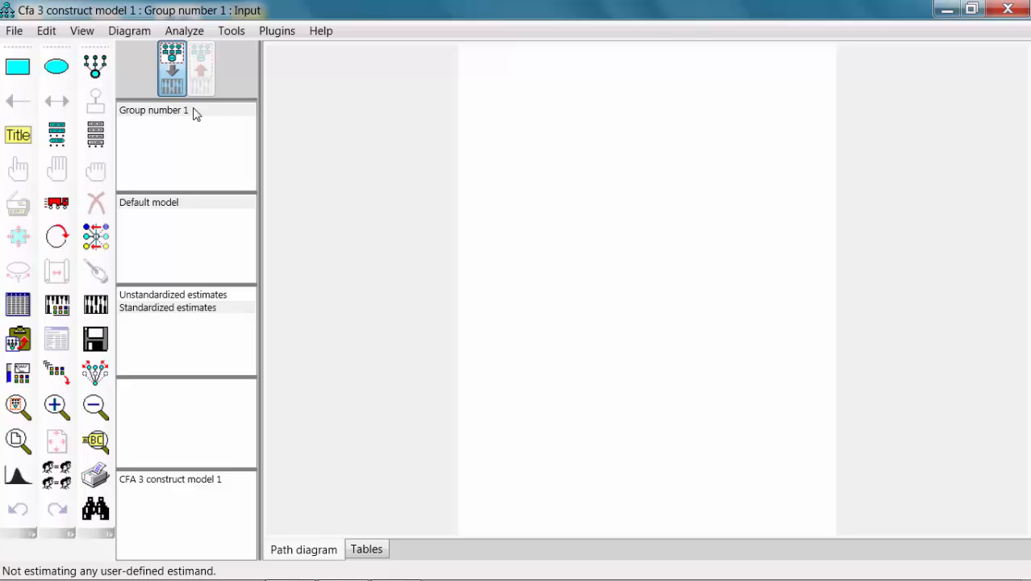
{"action": "left_click", "coordinate": [58, 72]}
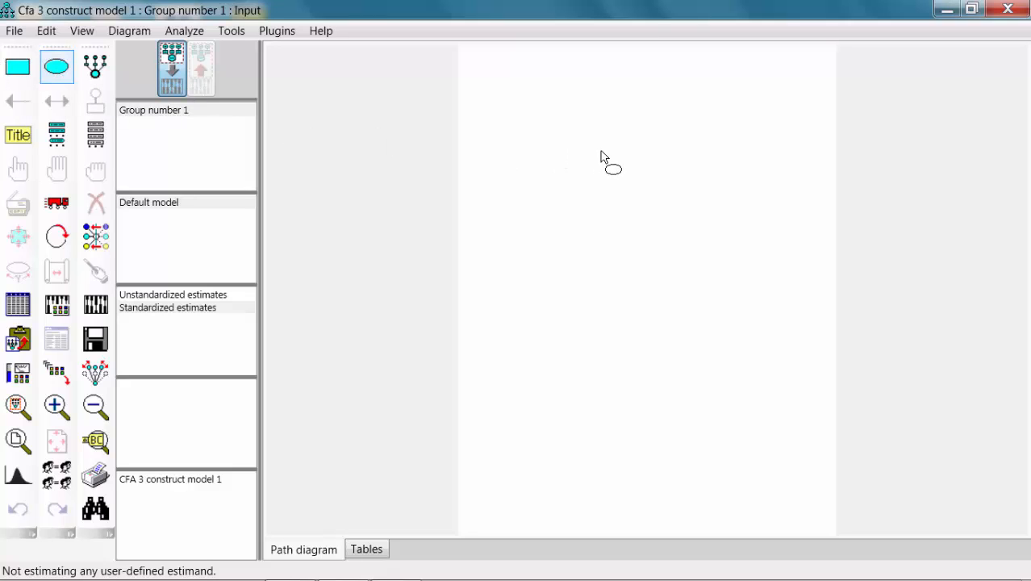
{"action": "left_click_drag", "start_coordinate": [587, 152], "coordinate": [666, 104]}
{"action": "key", "text": "ctrl+z"}
Step: Draw an unobserved variable near the page's upper left and name it Job Satisfaction, split over two lines
{"action": "left_click", "coordinate": [62, 81]}
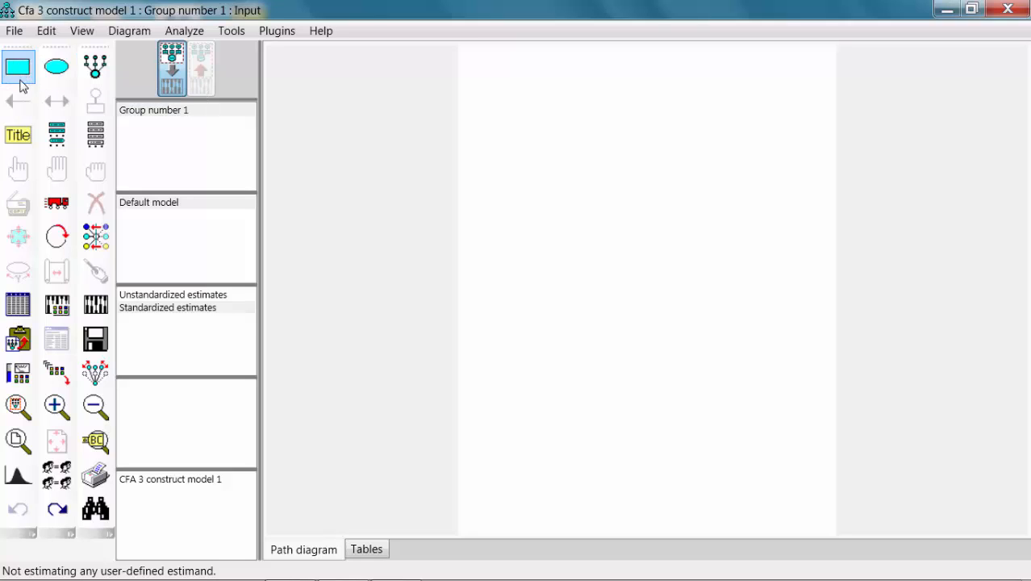
{"action": "left_click", "coordinate": [63, 81]}
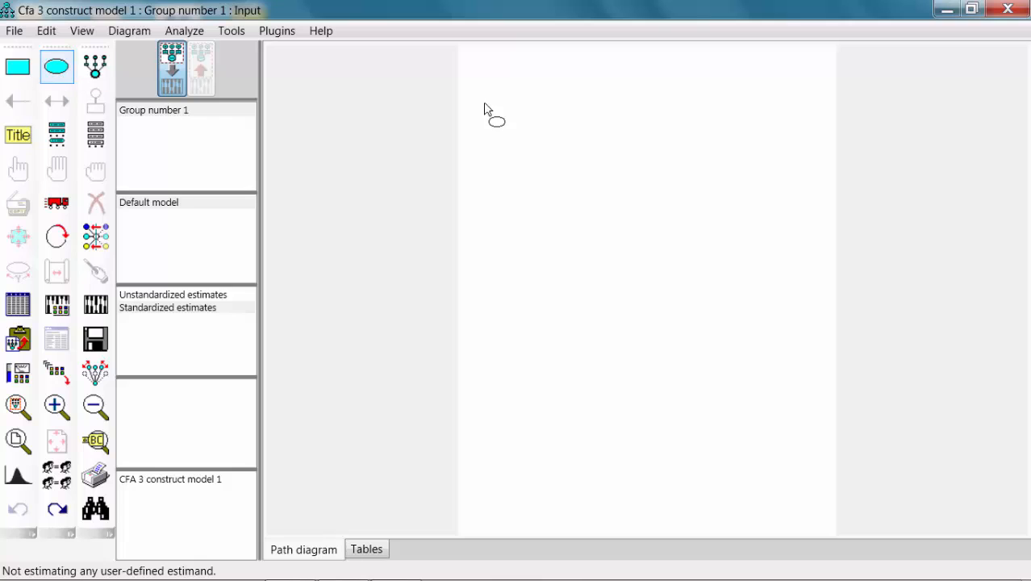
{"action": "left_click_drag", "start_coordinate": [561, 108], "coordinate": [515, 144]}
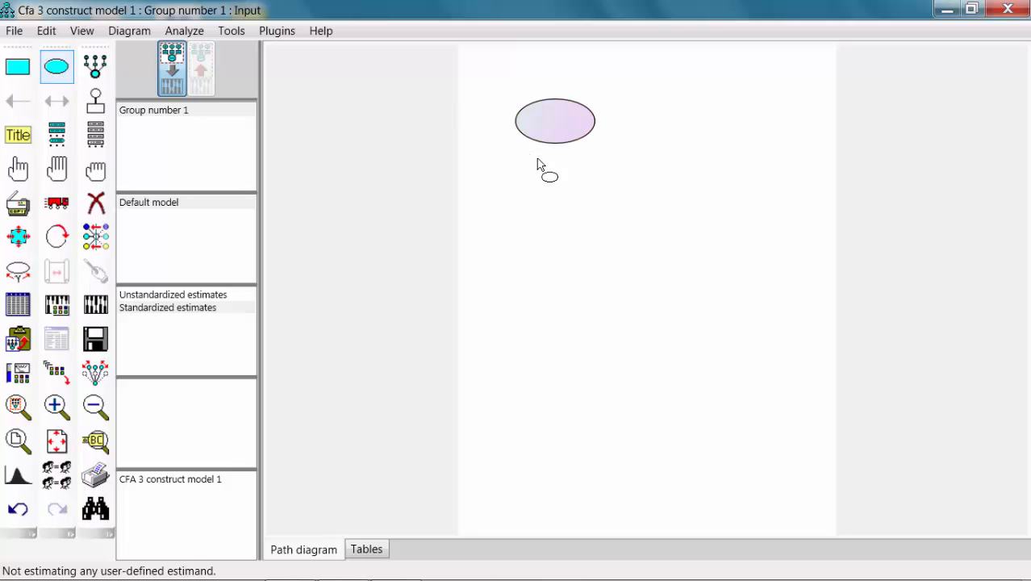
{"action": "right_click", "coordinate": [575, 134]}
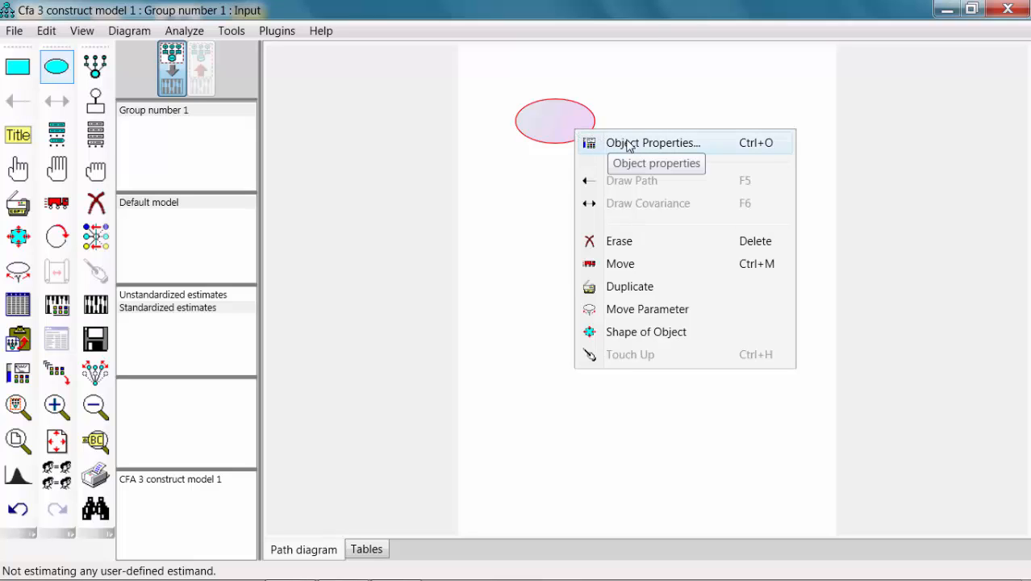
{"action": "left_click", "coordinate": [683, 147]}
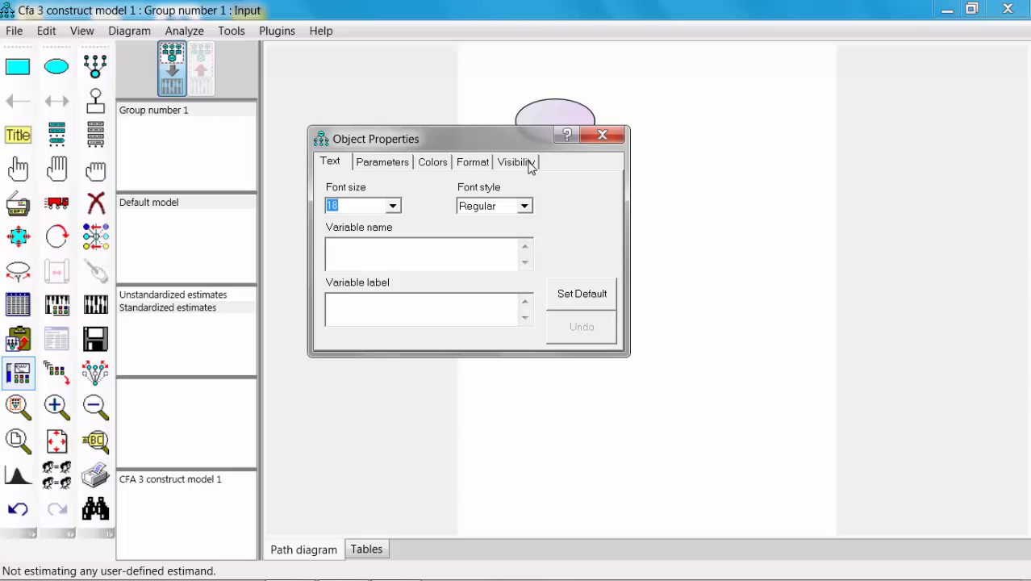
{"action": "type", "text": "Job"}
{"action": "key", "text": "Return"}
{"action": "type", "text": "Sati"}
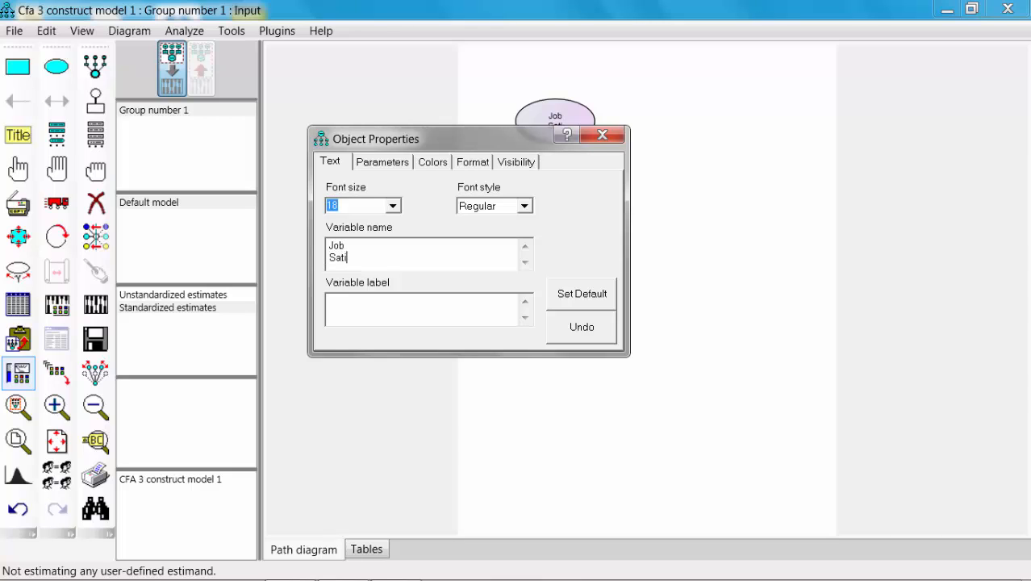
{"action": "type", "text": "sfaction"}
{"action": "left_click", "coordinate": [602, 136]}
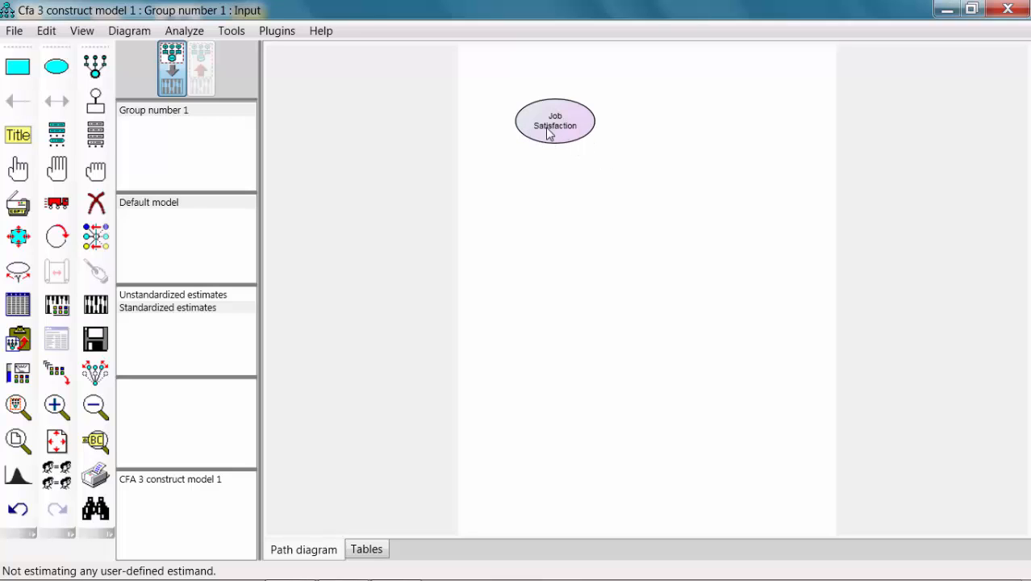
Step: Add four indicators with error terms to the Job Satisfaction latent variable
{"action": "left_click", "coordinate": [98, 72]}
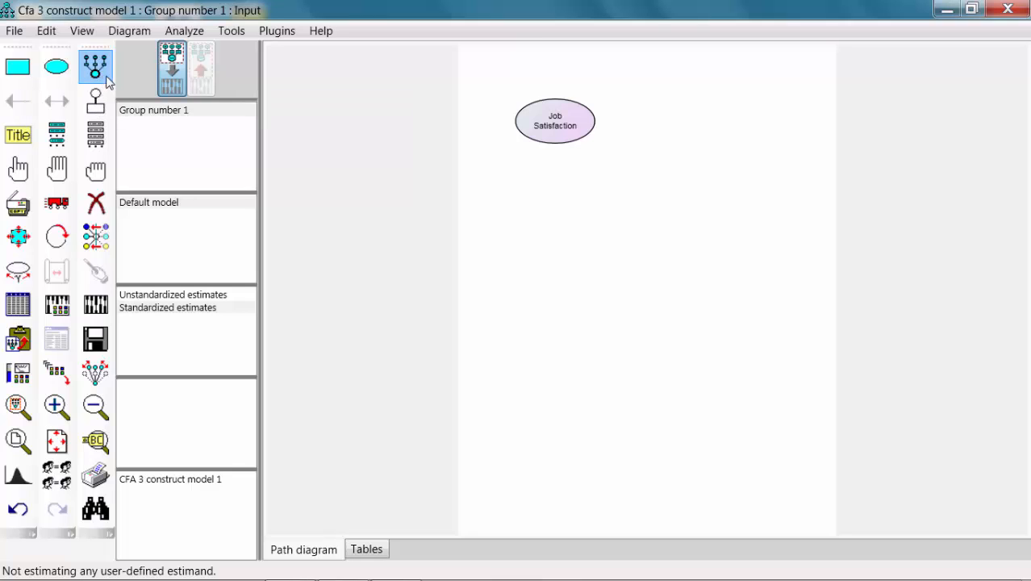
{"action": "left_click", "coordinate": [559, 127]}
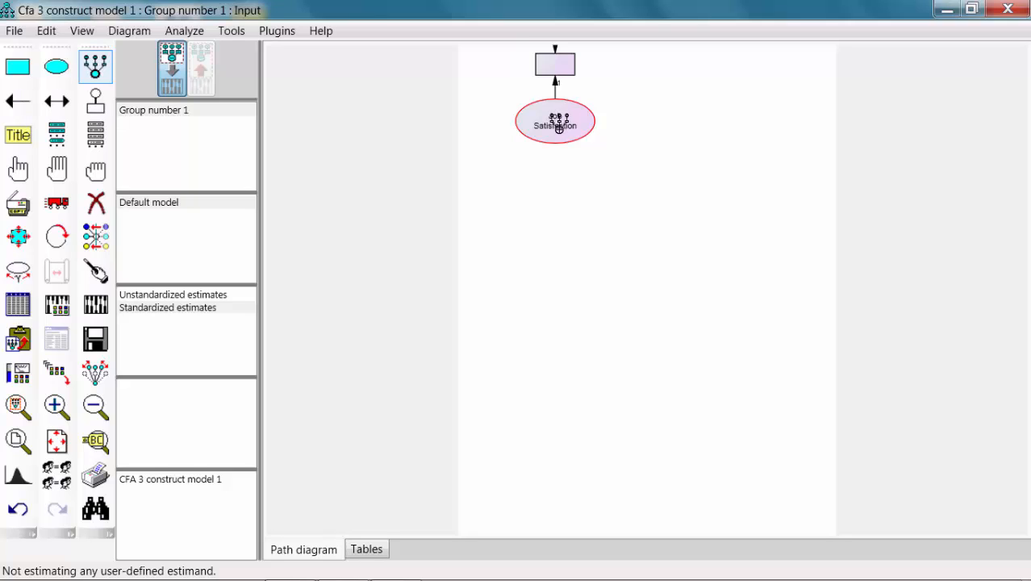
{"action": "left_click", "coordinate": [559, 127]}
{"action": "left_click", "coordinate": [559, 128]}
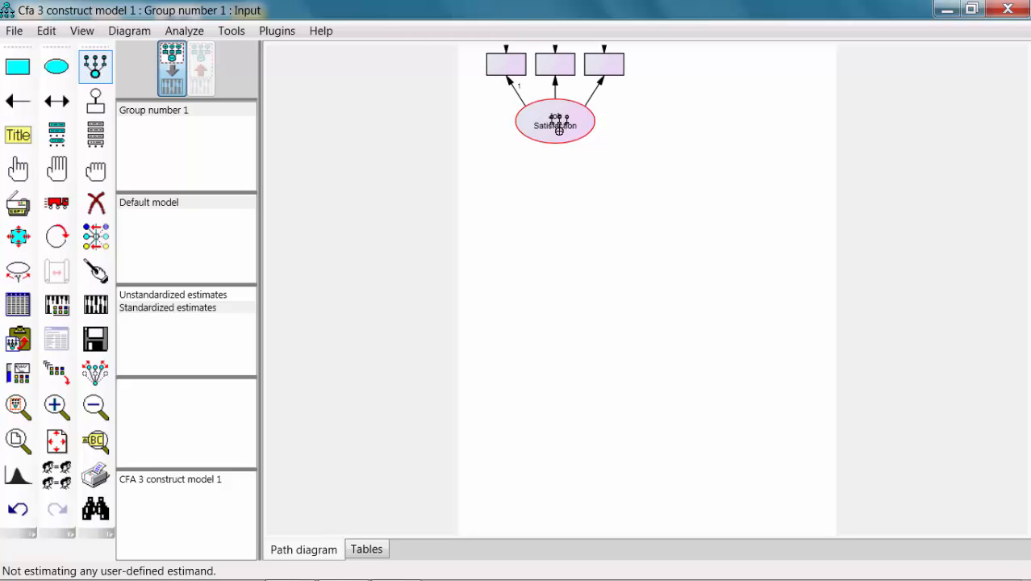
{"action": "left_click", "coordinate": [559, 127]}
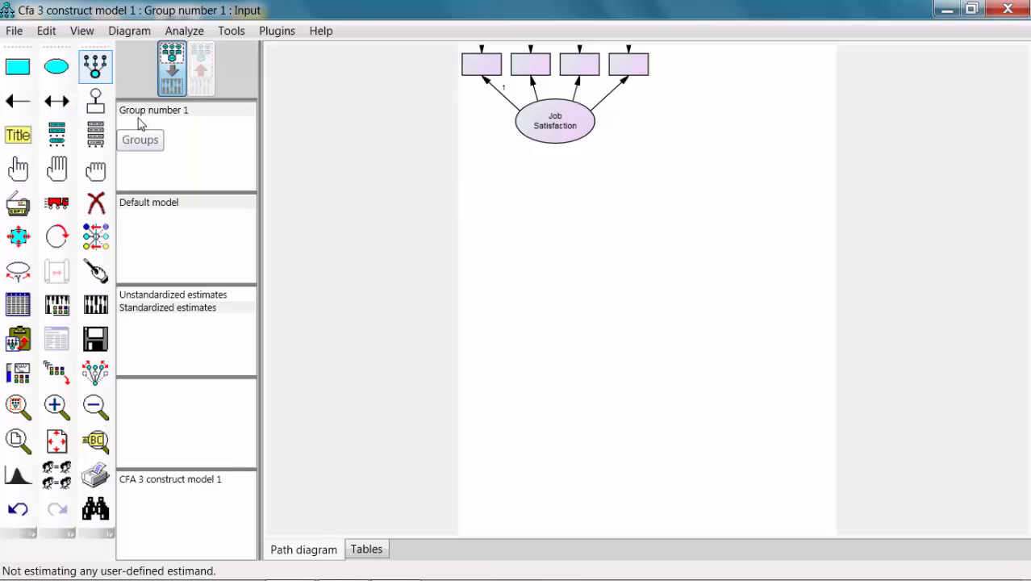
Step: Draw a second unobserved variable well below Job Satisfaction and name it Motivation
{"action": "left_click", "coordinate": [56, 69]}
{"action": "left_click_drag", "start_coordinate": [574, 288], "coordinate": [493, 330]}
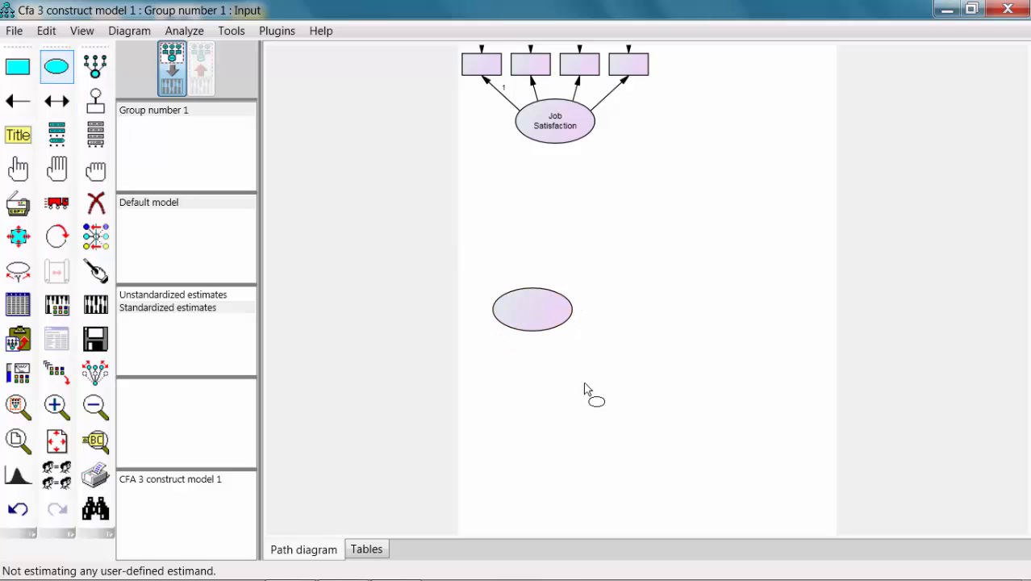
{"action": "right_click", "coordinate": [543, 317]}
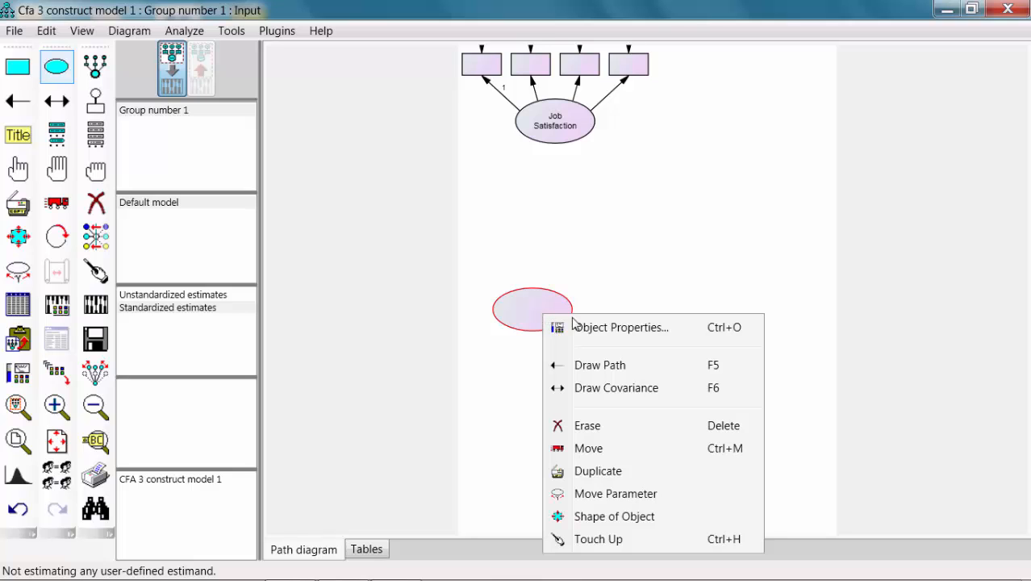
{"action": "left_click", "coordinate": [626, 327]}
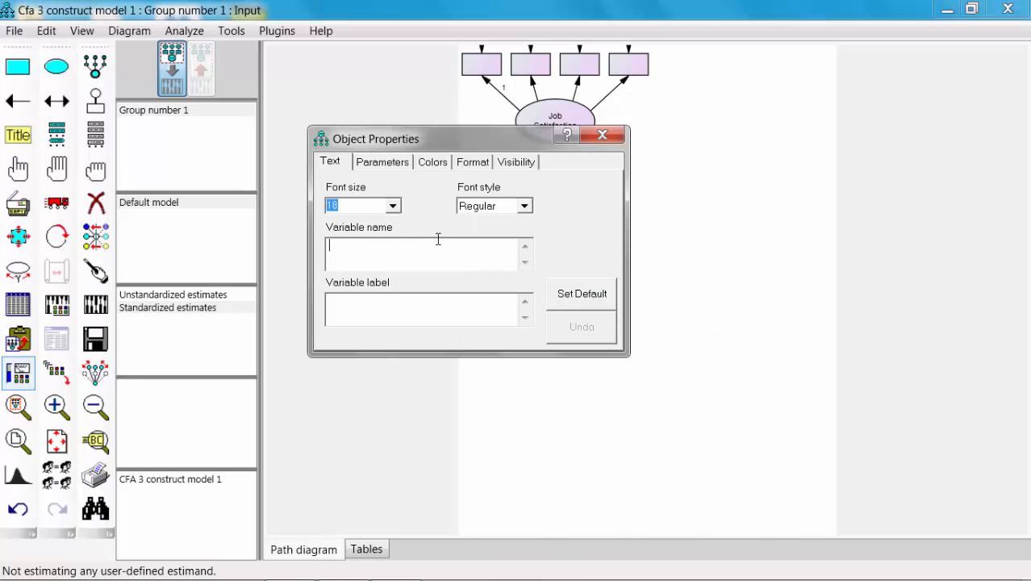
{"action": "type", "text": "Motivation"}
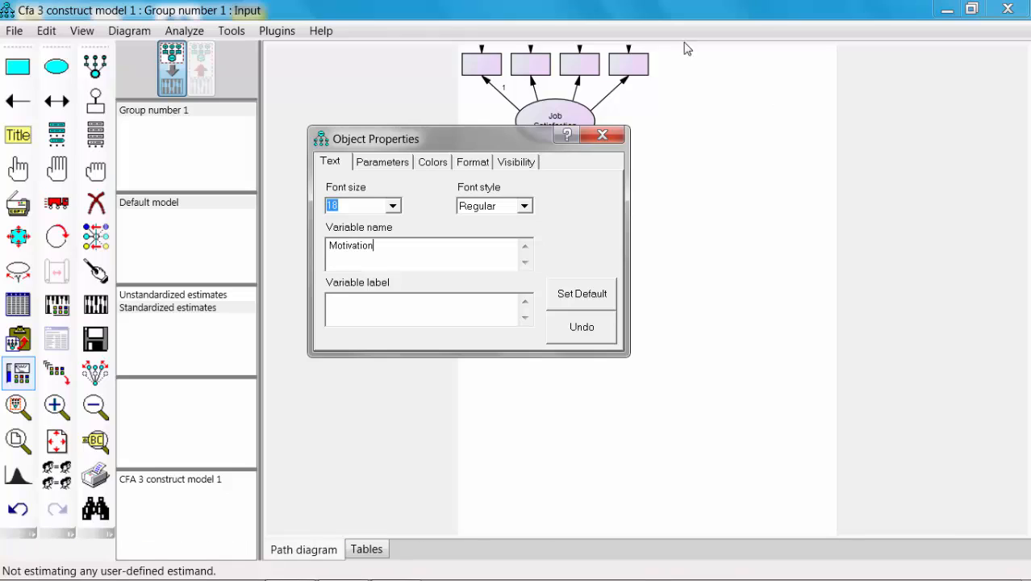
{"action": "left_click", "coordinate": [600, 135]}
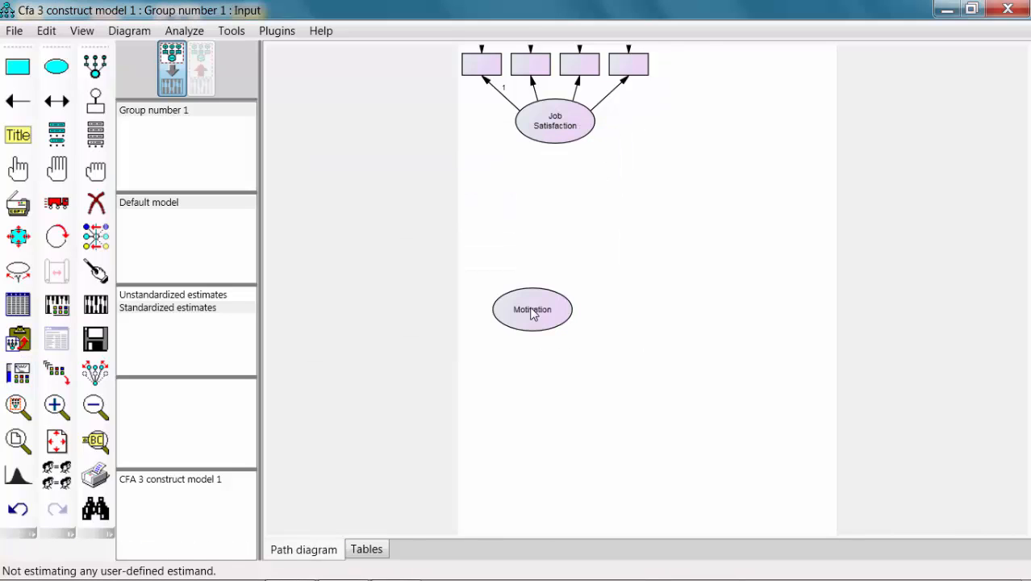
Step: Add four indicators with error terms to the Motivation latent variable
{"action": "left_click", "coordinate": [95, 66]}
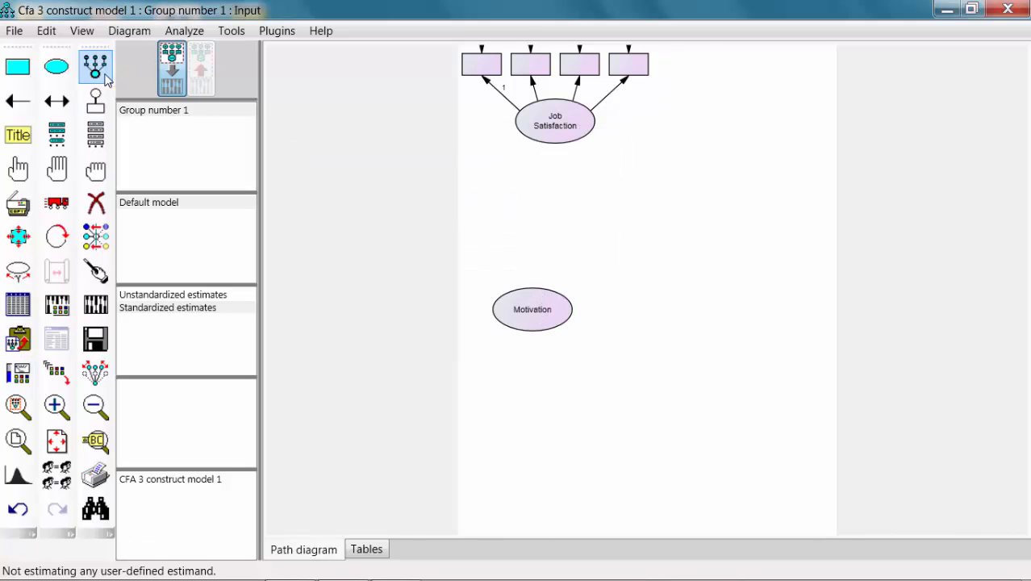
{"action": "left_click", "coordinate": [534, 309]}
{"action": "left_click", "coordinate": [534, 309]}
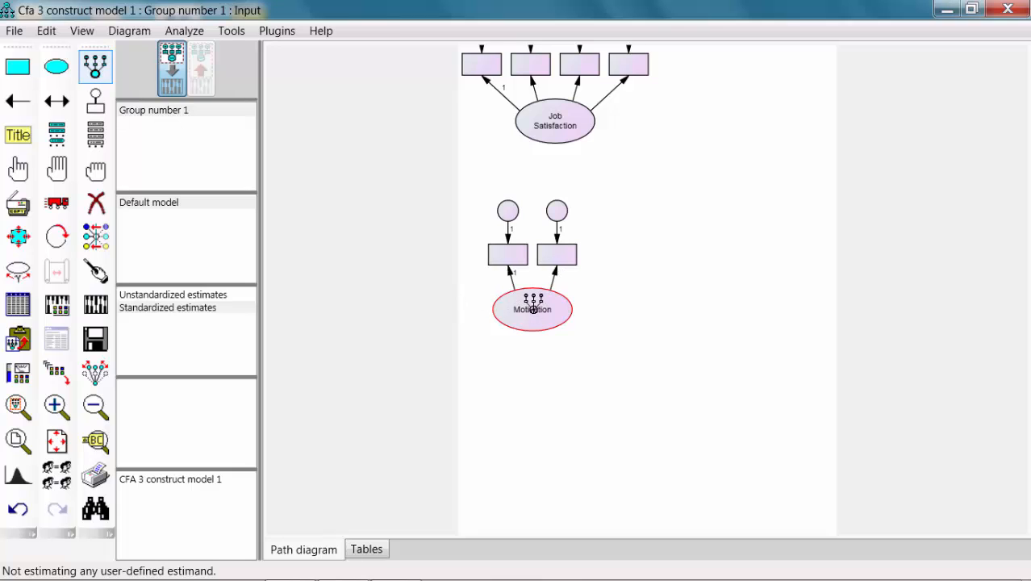
{"action": "left_click", "coordinate": [534, 309]}
{"action": "left_click", "coordinate": [534, 309]}
{"action": "left_click", "coordinate": [95, 169]}
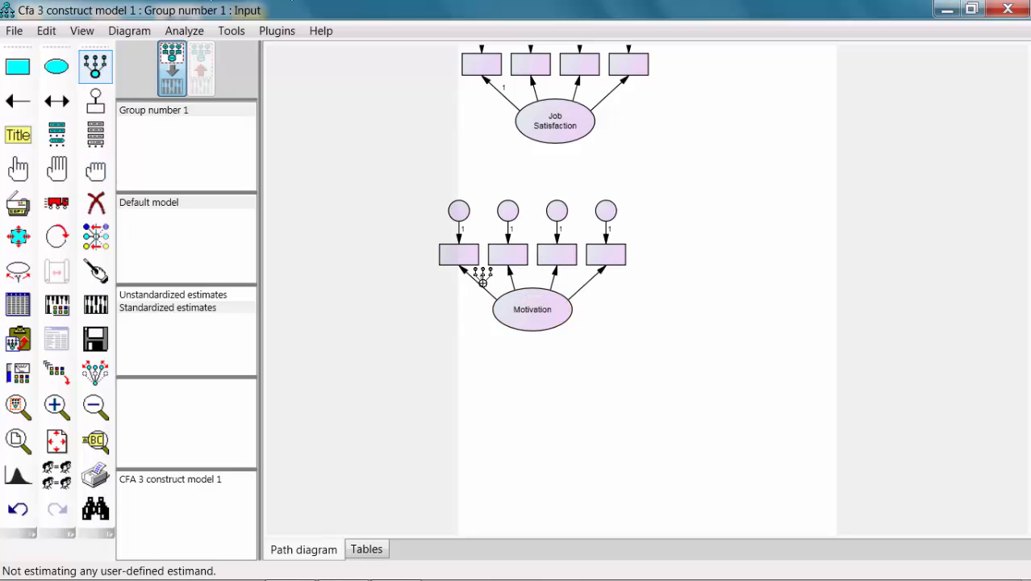
Step: Draw a third unobserved variable above and to the right of Motivation and name it Performace
{"action": "left_click", "coordinate": [48, 68]}
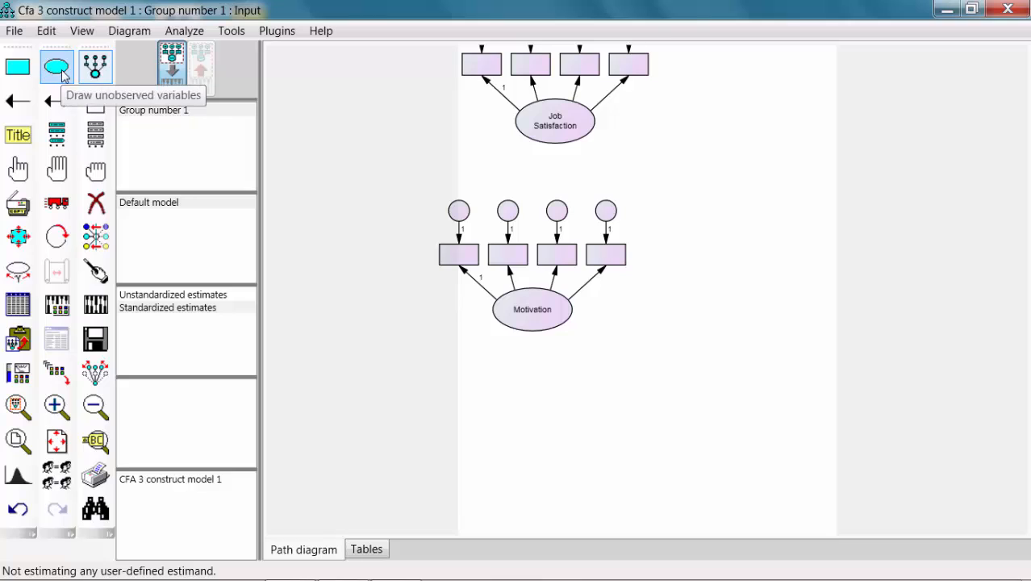
{"action": "left_click_drag", "start_coordinate": [753, 190], "coordinate": [683, 232]}
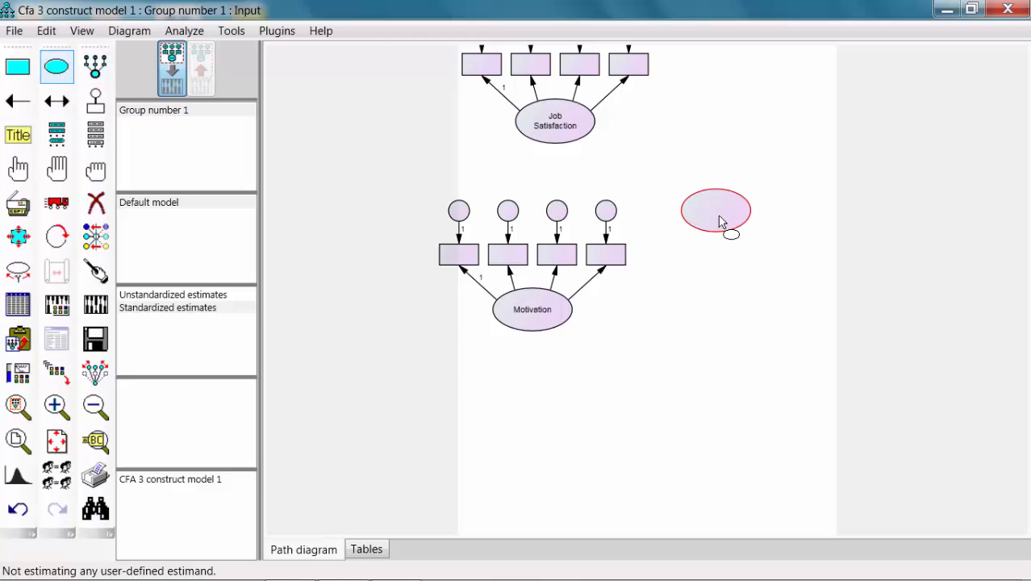
{"action": "right_click", "coordinate": [725, 223]}
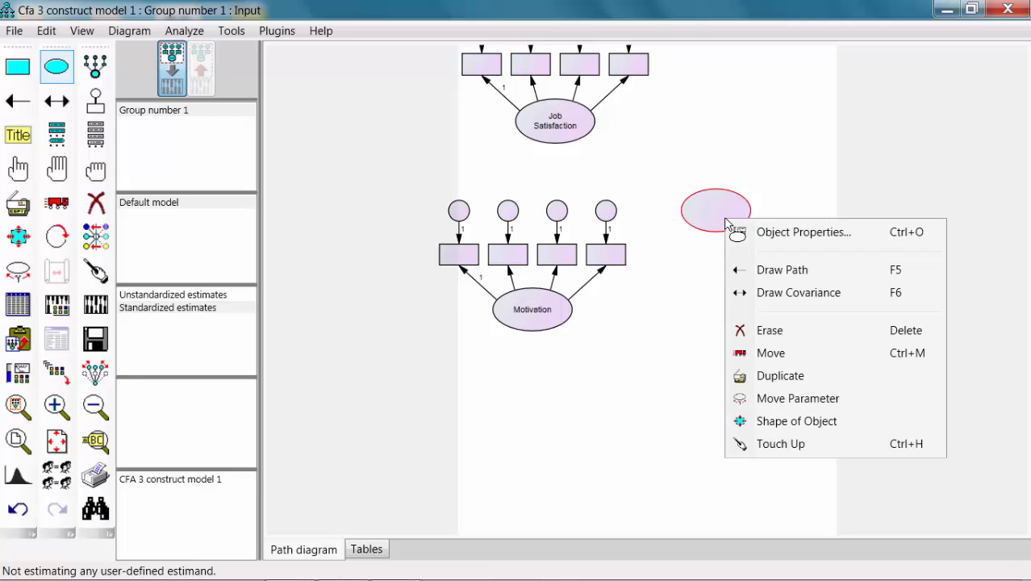
{"action": "left_click", "coordinate": [779, 232]}
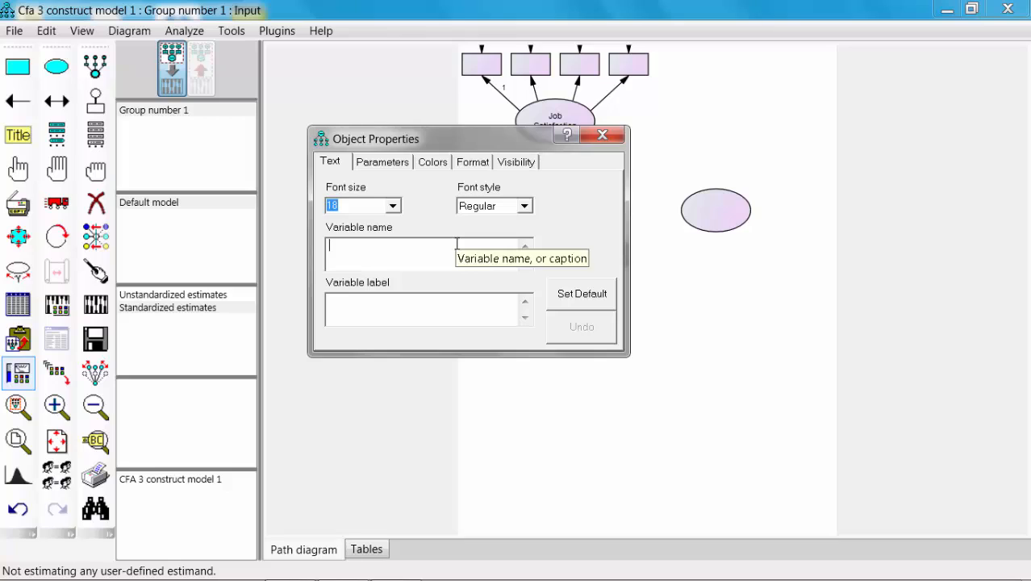
{"action": "type", "text": "Performace"}
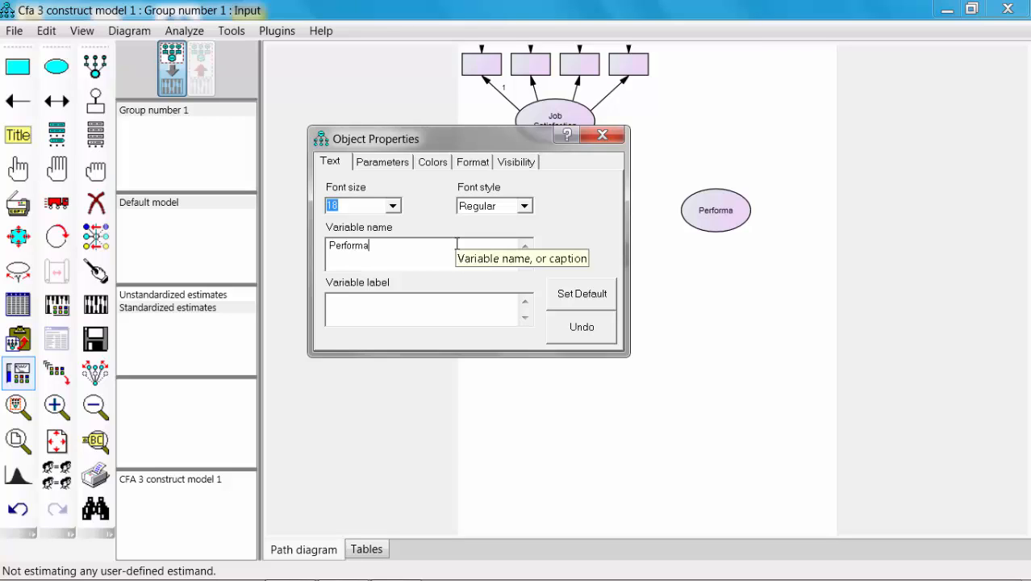
{"action": "left_click", "coordinate": [604, 136]}
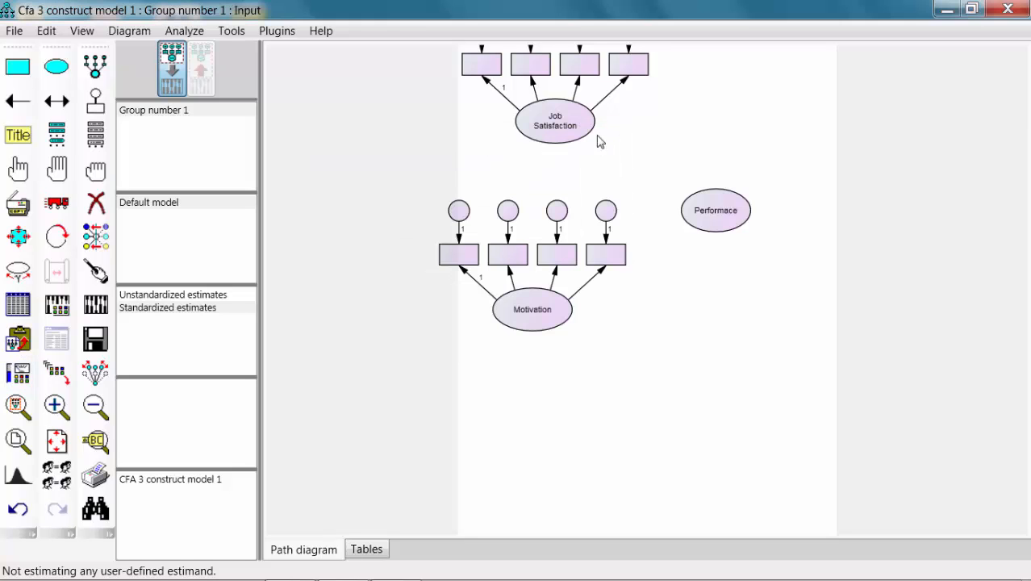
Step: Add four indicators with error terms to the Performace latent variable
{"action": "left_click", "coordinate": [95, 69]}
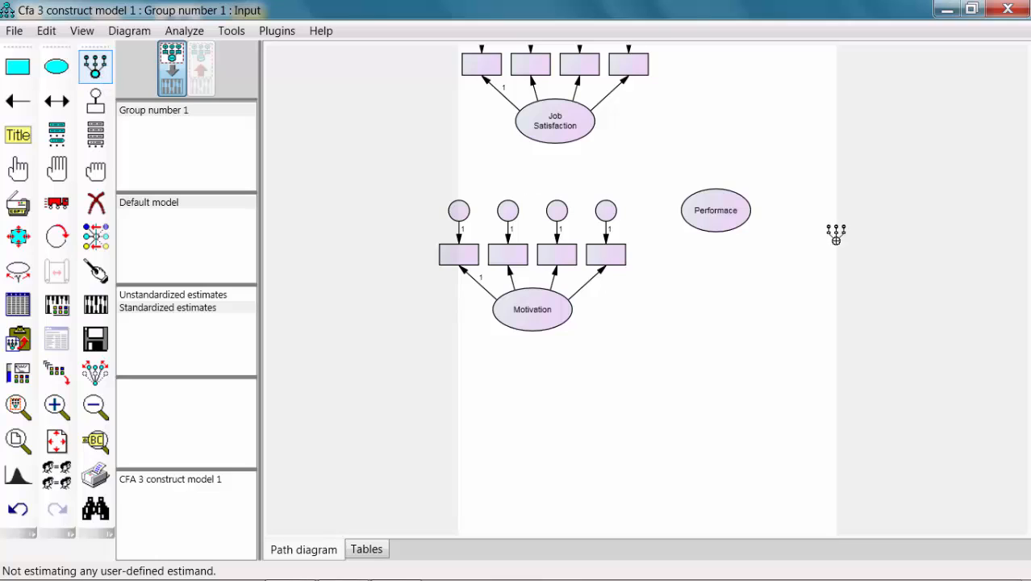
{"action": "left_click", "coordinate": [721, 206]}
{"action": "left_click", "coordinate": [720, 205]}
{"action": "left_click", "coordinate": [720, 205]}
{"action": "left_click", "coordinate": [721, 206]}
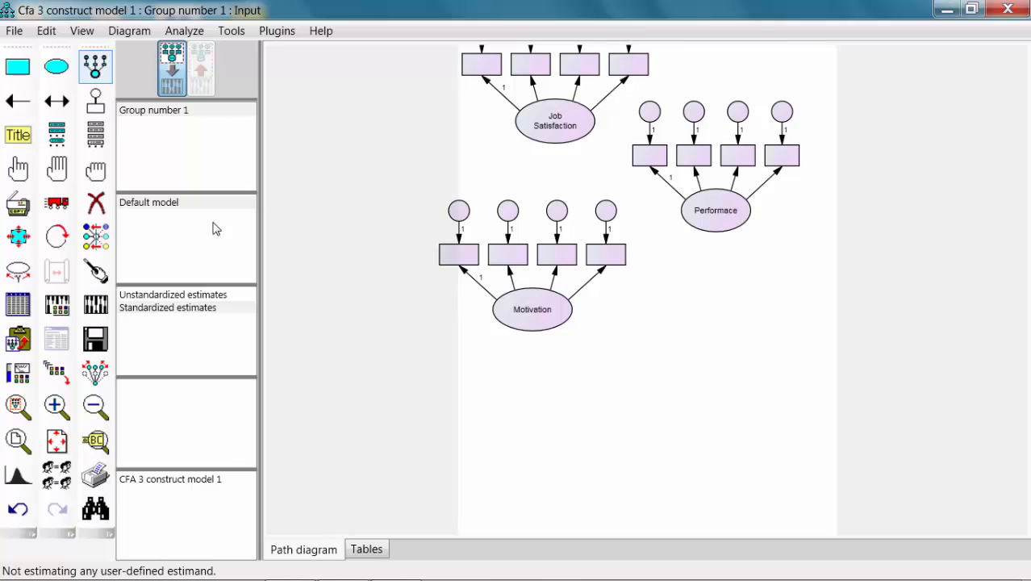
Step: Rotate the indicators so they sit left of Job Satisfaction, below Motivation and right of Performace
{"action": "left_click", "coordinate": [57, 240]}
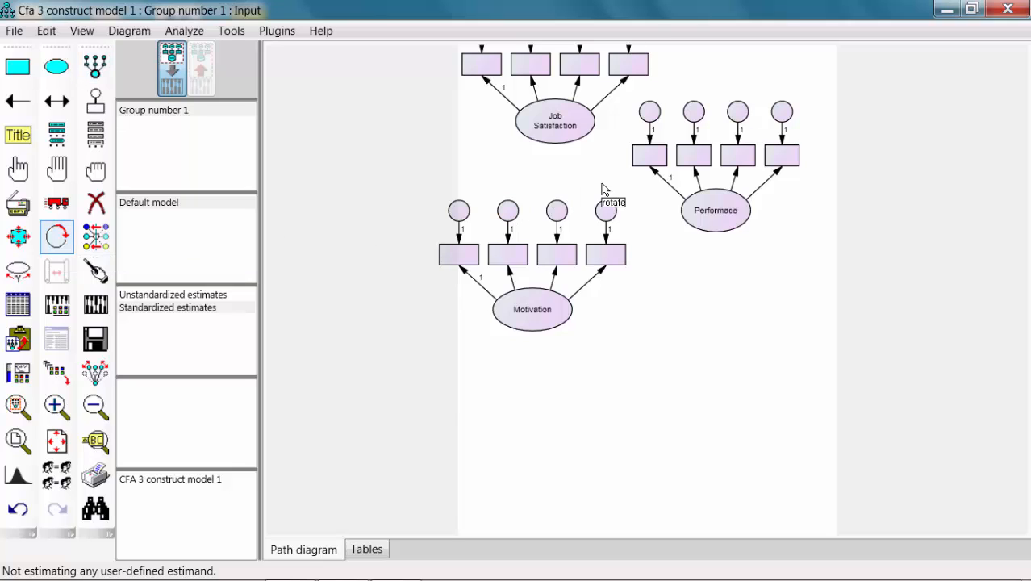
{"action": "left_click", "coordinate": [569, 135]}
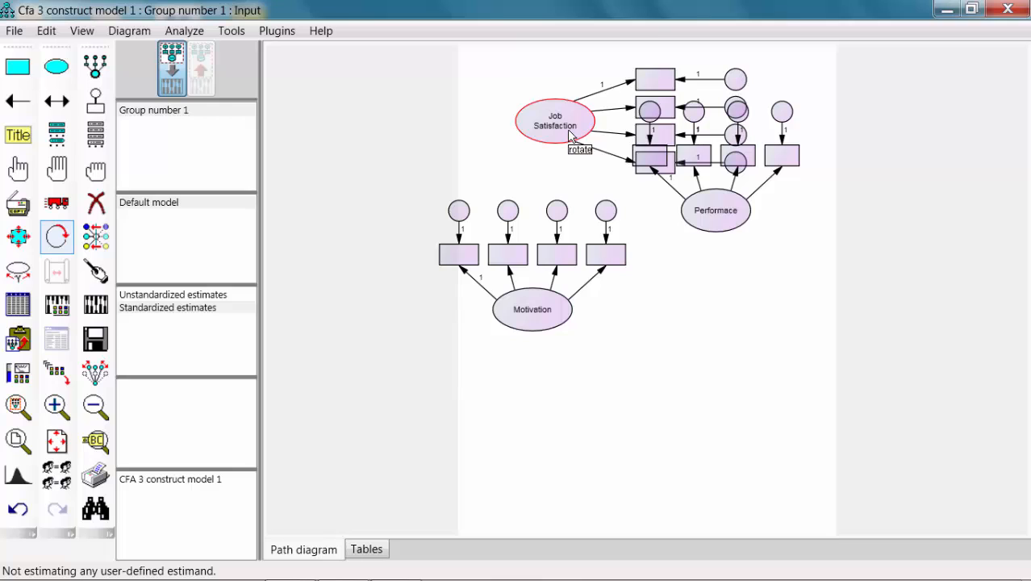
{"action": "left_click", "coordinate": [569, 136]}
{"action": "left_click", "coordinate": [569, 136]}
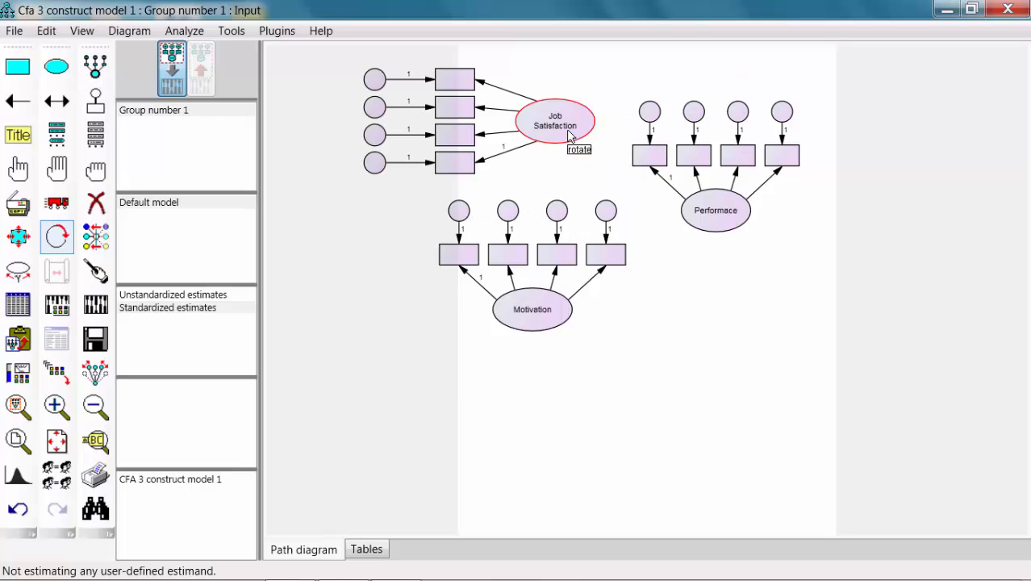
{"action": "left_click", "coordinate": [538, 328]}
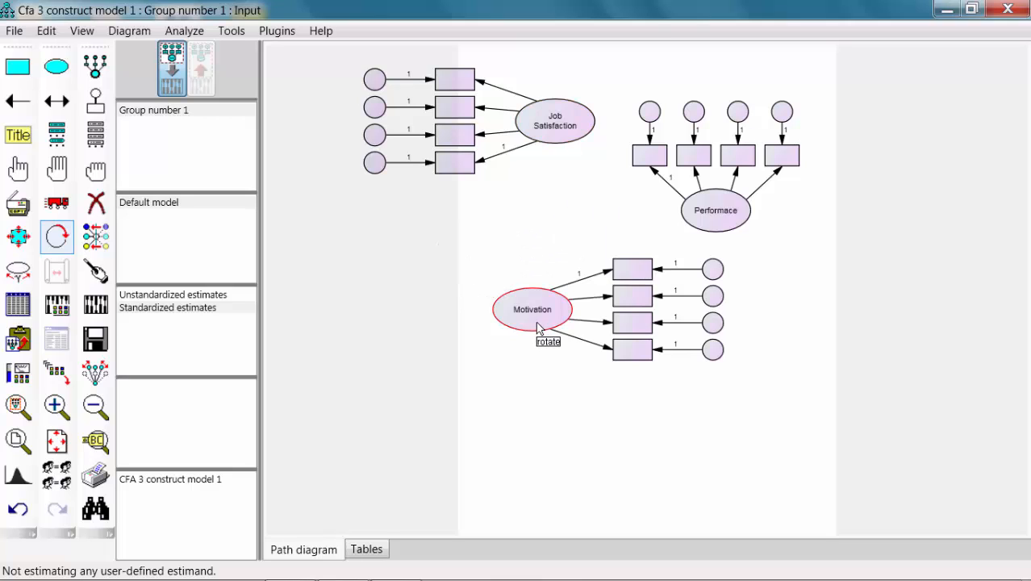
{"action": "left_click", "coordinate": [538, 327]}
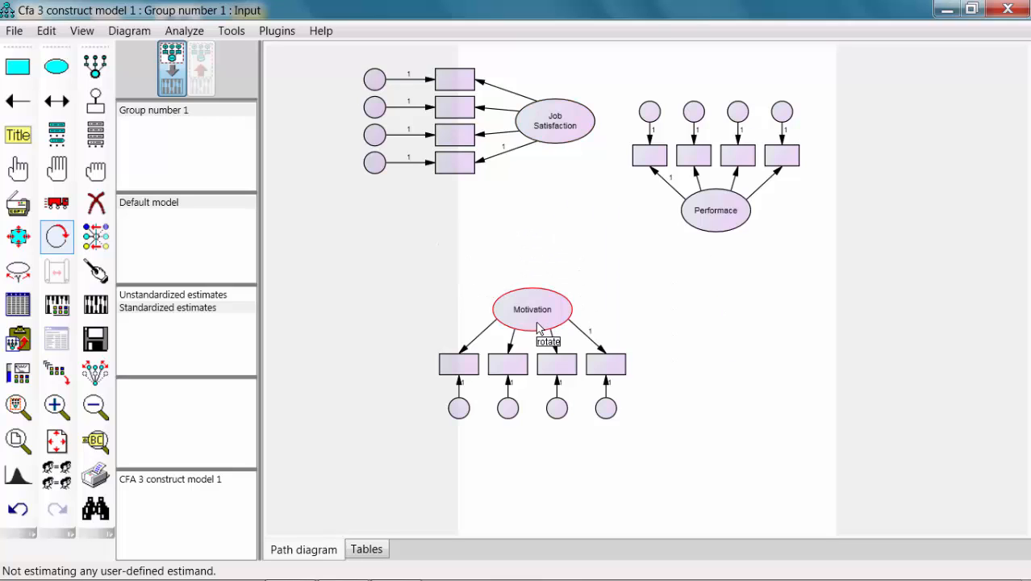
{"action": "left_click", "coordinate": [704, 224]}
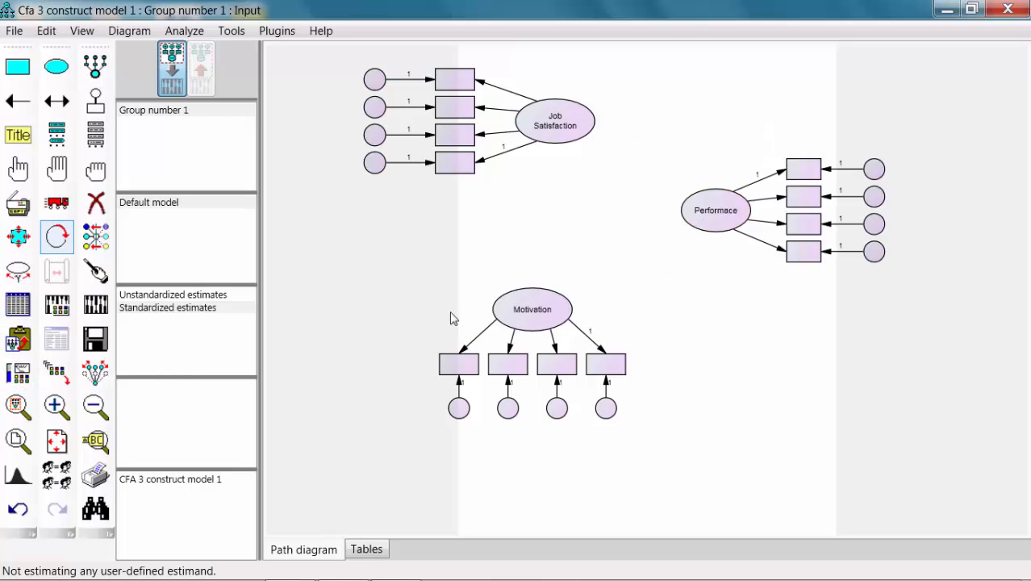
Step: Add two more indicators with error terms to the Performace latent variable
{"action": "left_click", "coordinate": [94, 66]}
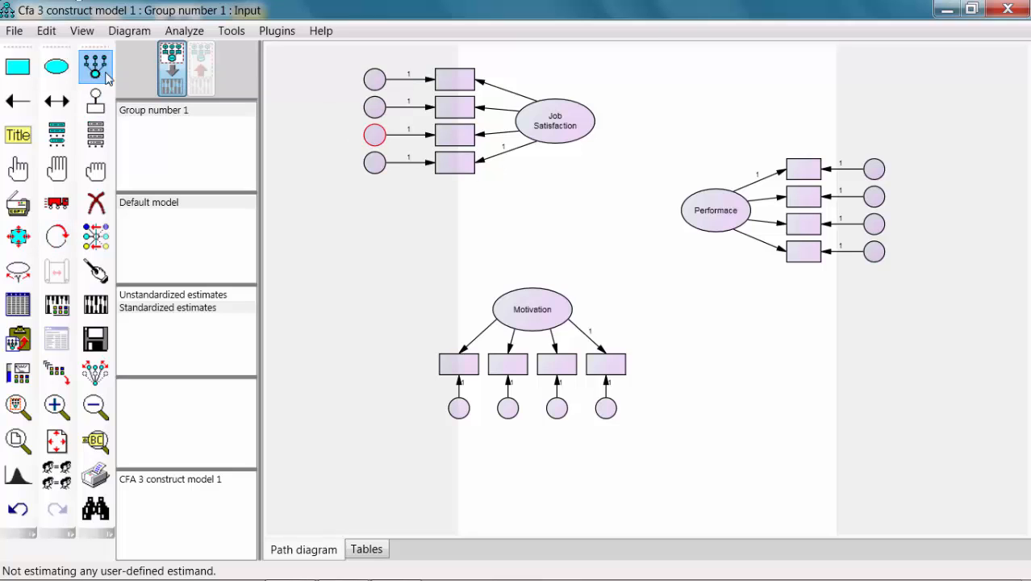
{"action": "left_click", "coordinate": [730, 212]}
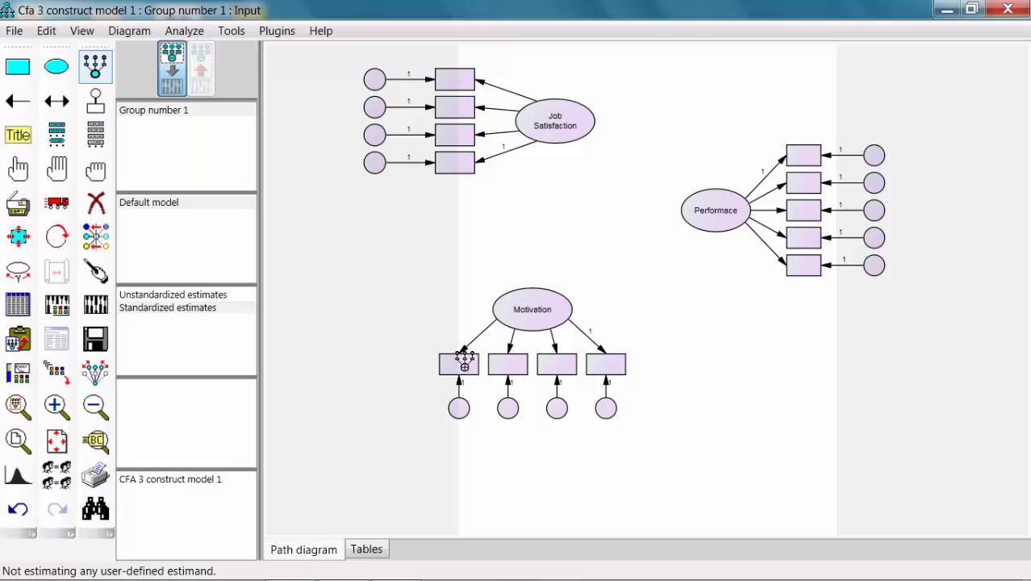
{"action": "left_click", "coordinate": [731, 208]}
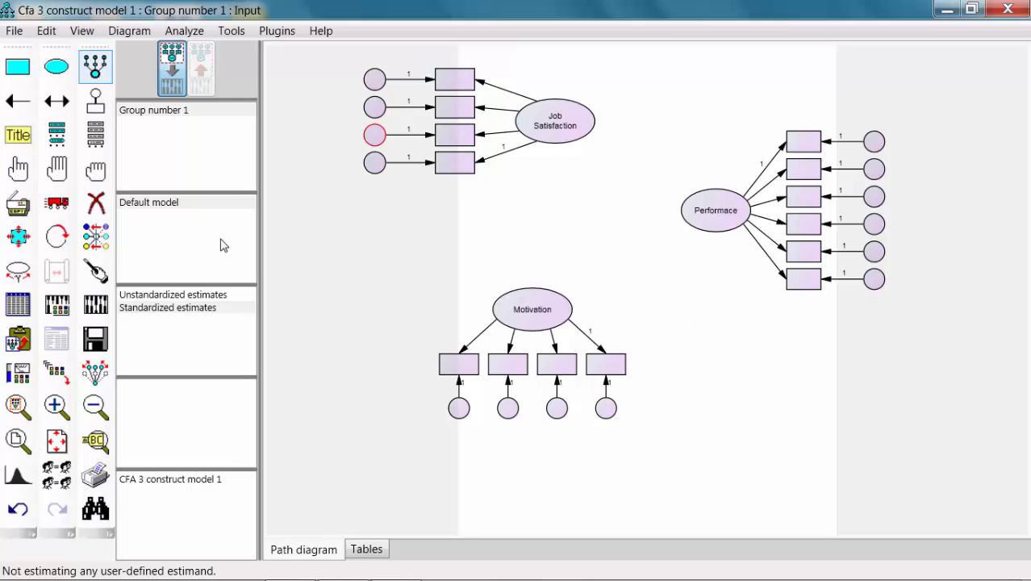
Step: Erase the two uppermost Performace indicators together with their error terms
{"action": "left_click", "coordinate": [105, 208]}
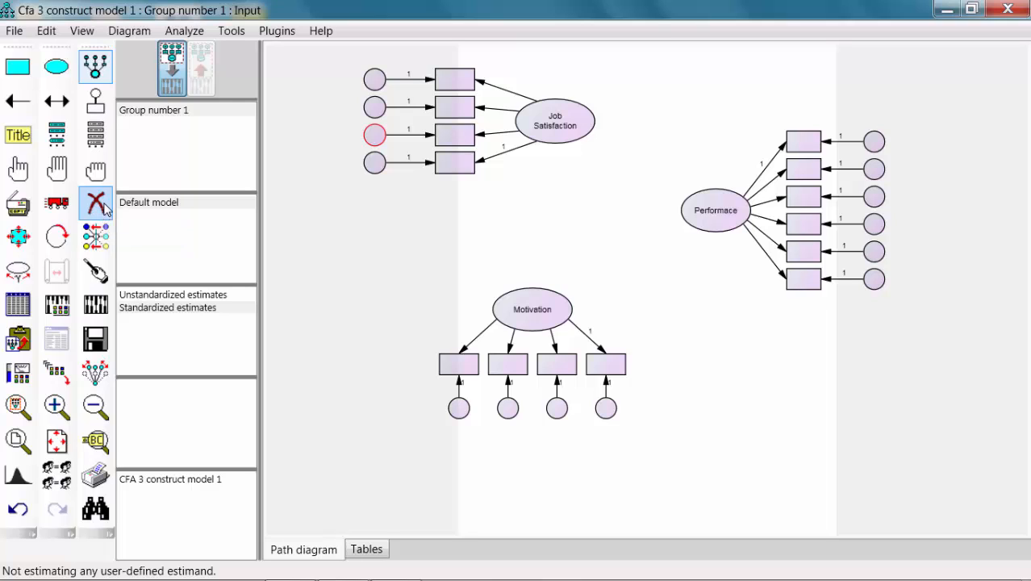
{"action": "left_click", "coordinate": [105, 209]}
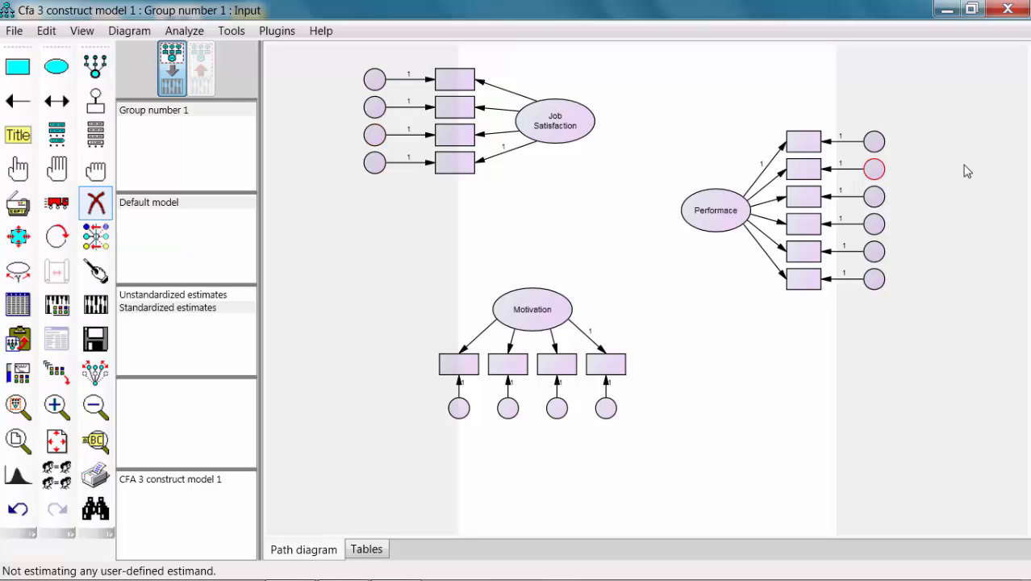
{"action": "left_click", "coordinate": [874, 141]}
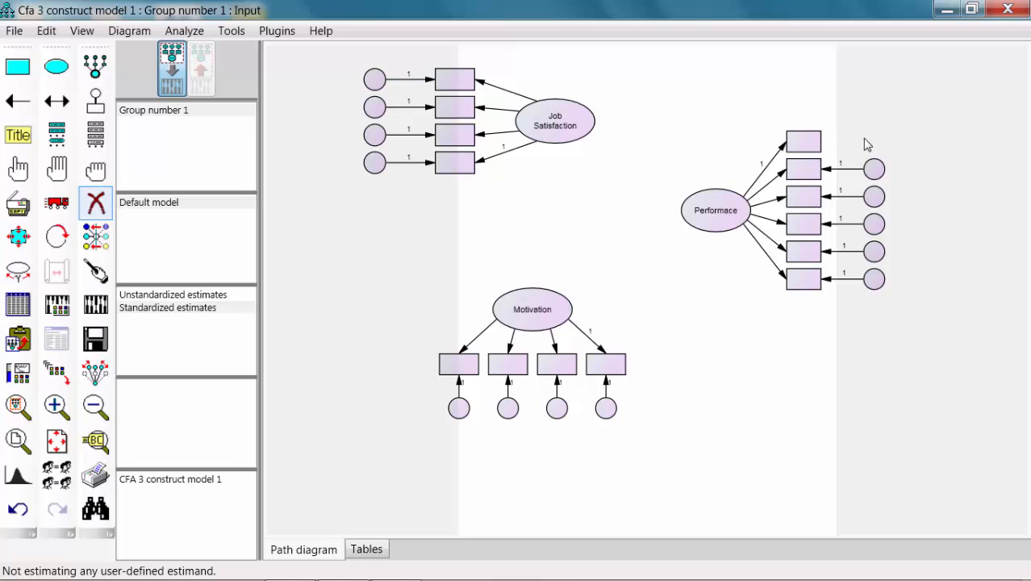
{"action": "left_click", "coordinate": [803, 142]}
{"action": "left_click", "coordinate": [812, 168]}
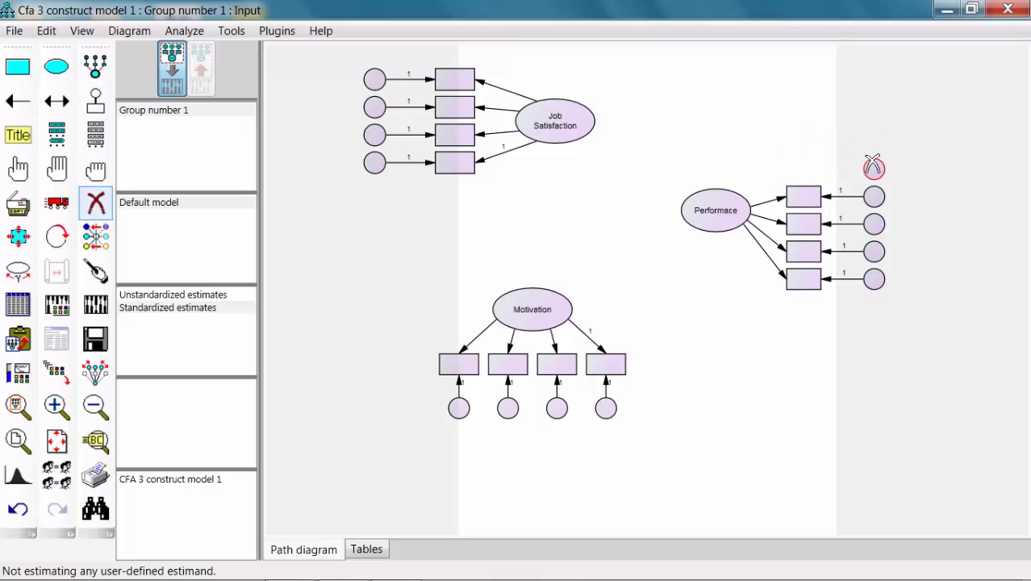
{"action": "left_click", "coordinate": [874, 169]}
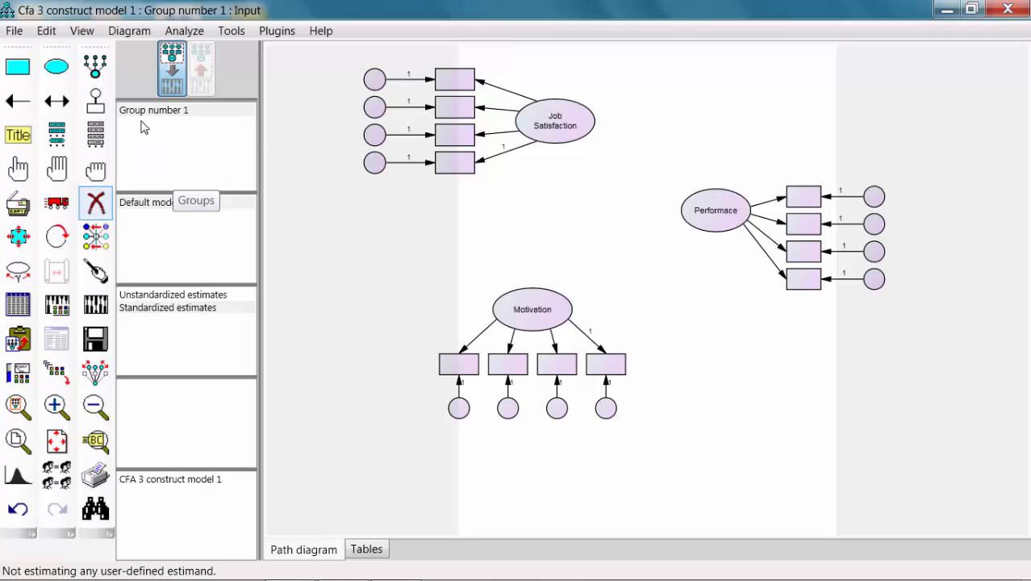
Step: Draw covariances linking Job Satisfaction with Motivation, Job Satisfaction with Performace, and Motivation with Performace
{"action": "left_click", "coordinate": [65, 107]}
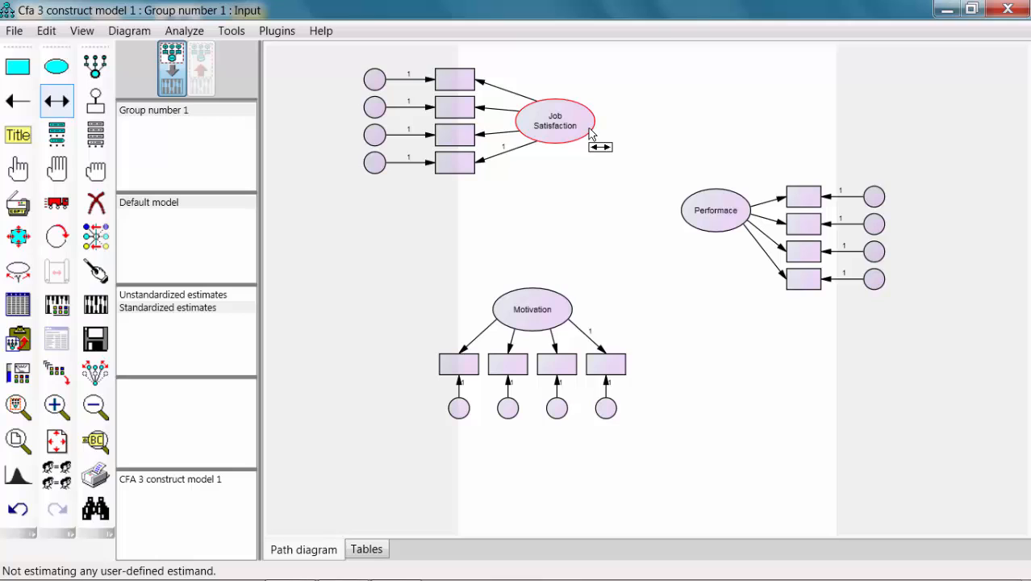
{"action": "left_click_drag", "start_coordinate": [590, 133], "coordinate": [555, 298]}
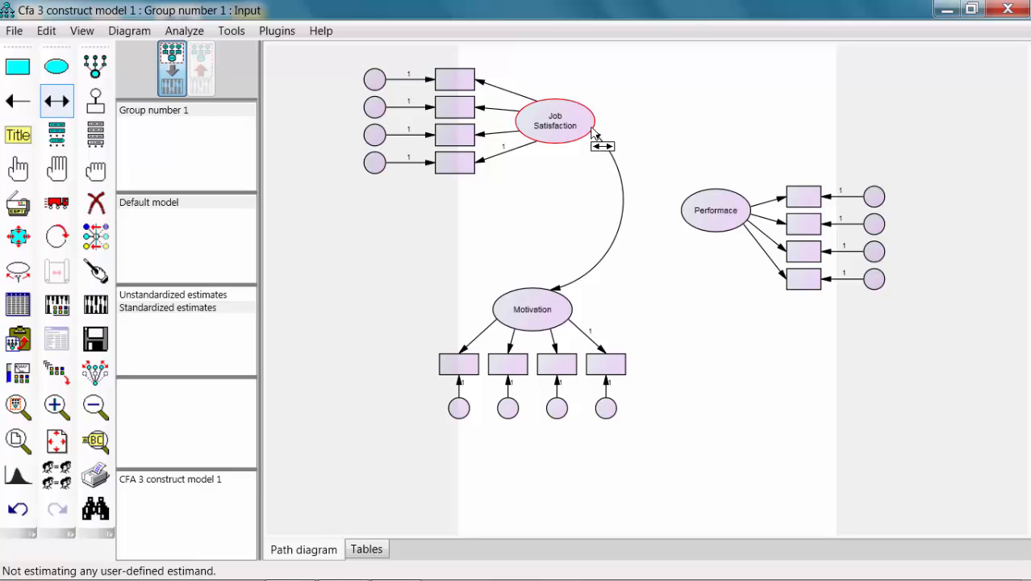
{"action": "left_click_drag", "start_coordinate": [594, 133], "coordinate": [721, 200]}
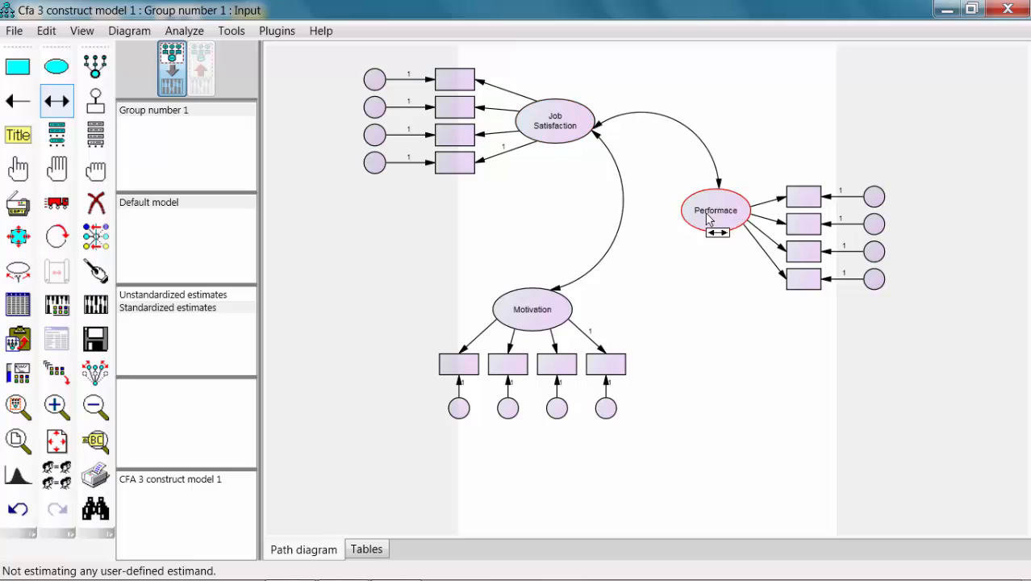
{"action": "left_click_drag", "start_coordinate": [588, 310], "coordinate": [721, 234]}
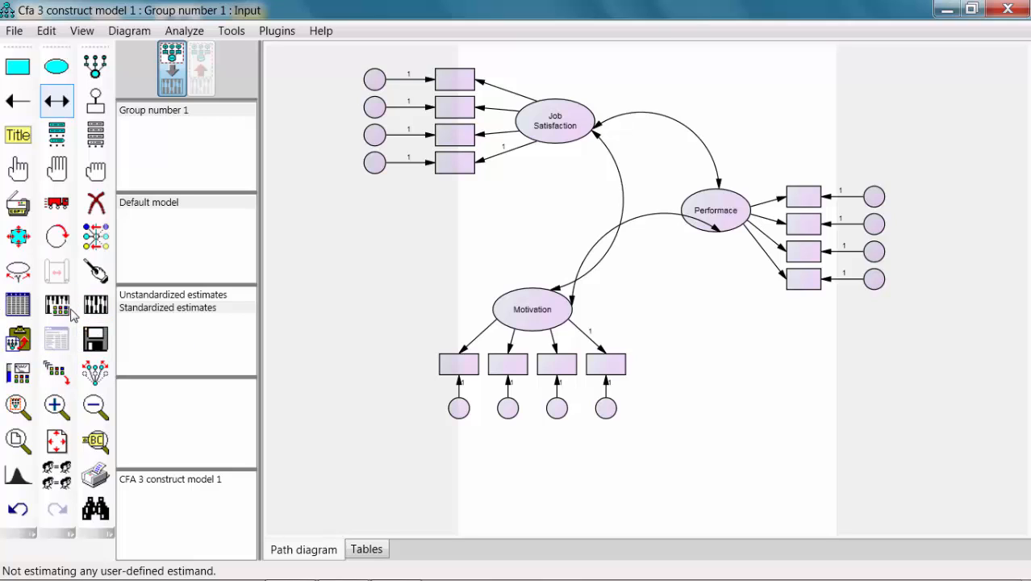
Step: Assign the desktop file SEM ready data set Sept 2015.sav as the data file for Group number 1
{"action": "left_click", "coordinate": [20, 307]}
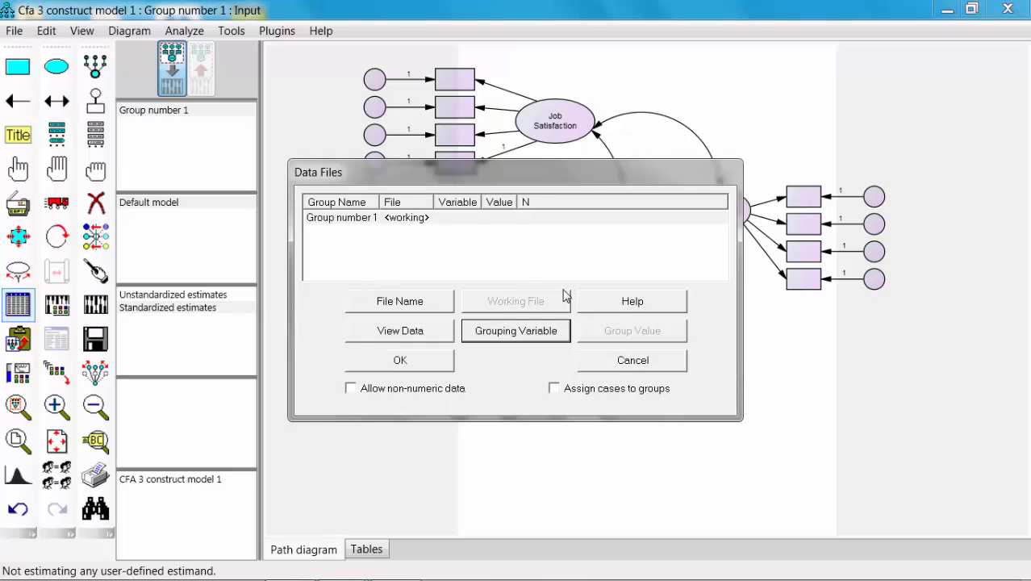
{"action": "left_click", "coordinate": [442, 307]}
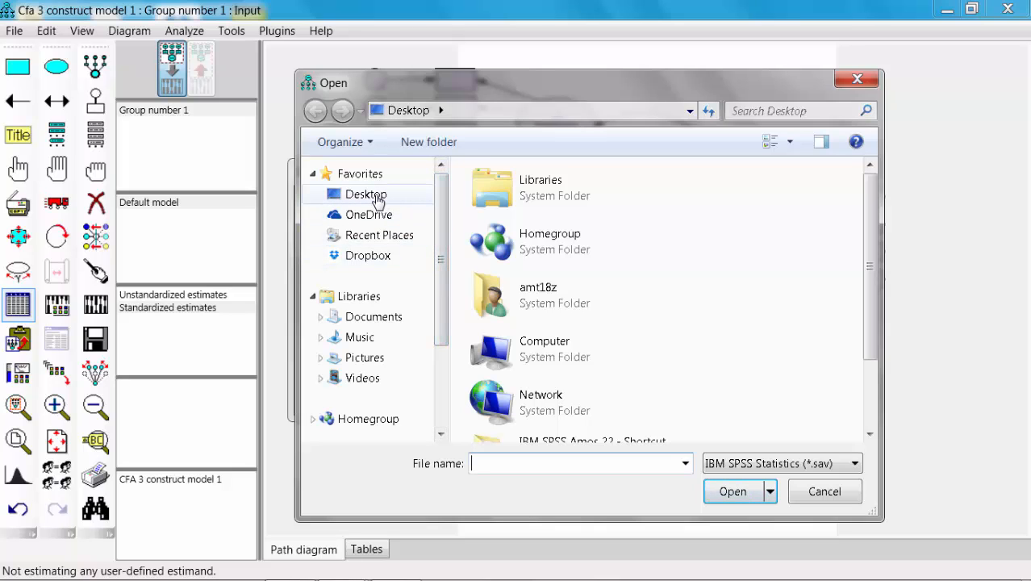
{"action": "left_click", "coordinate": [377, 200]}
{"action": "left_click_drag", "start_coordinate": [869, 219], "coordinate": [869, 320]}
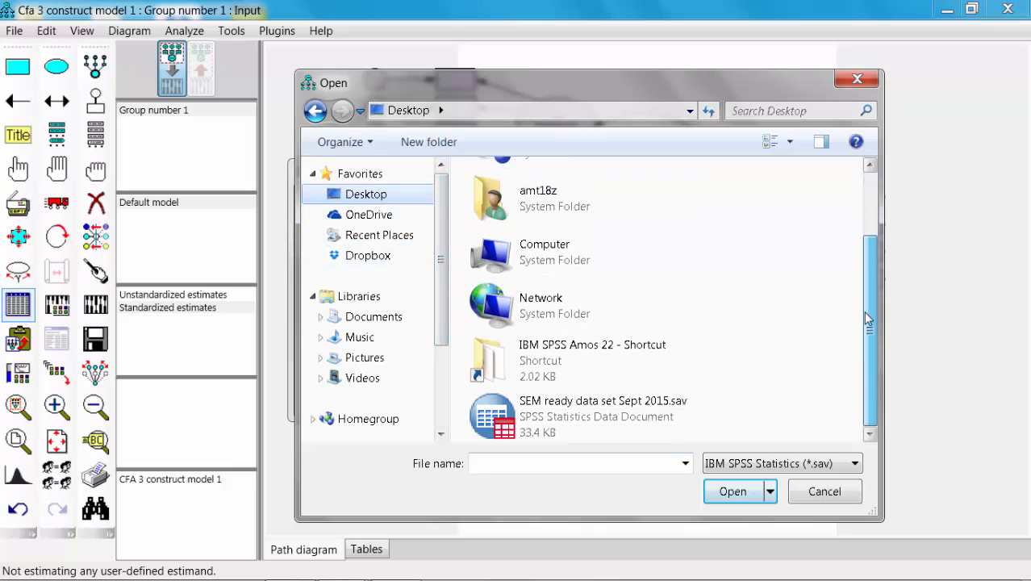
{"action": "left_click", "coordinate": [569, 414]}
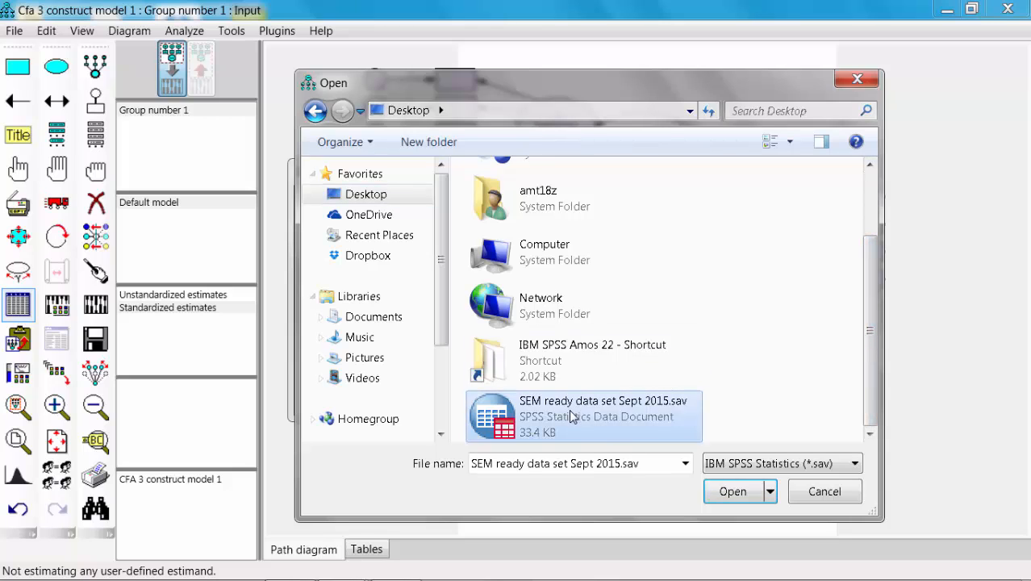
{"action": "left_click", "coordinate": [718, 494]}
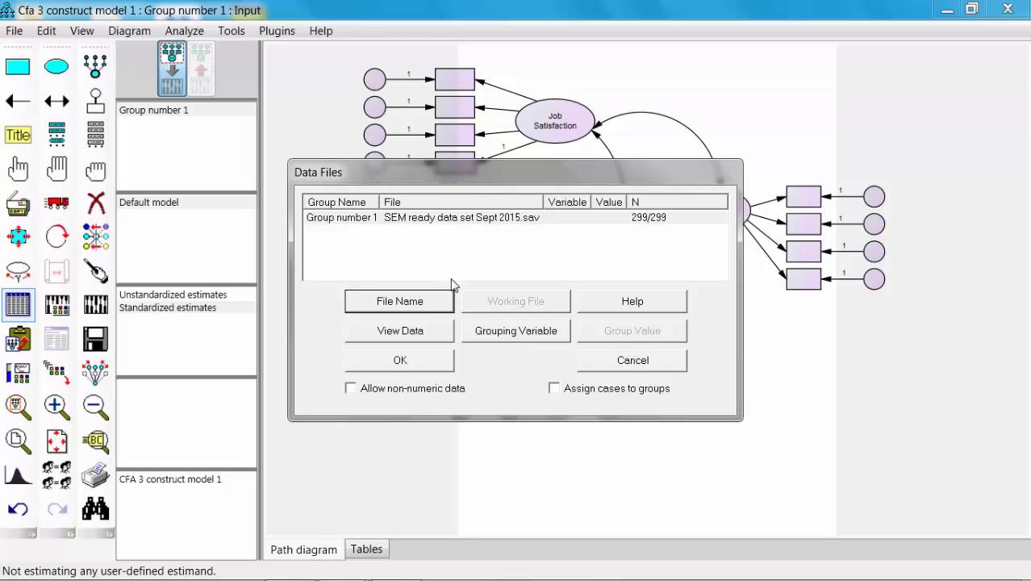
{"action": "left_click", "coordinate": [421, 360]}
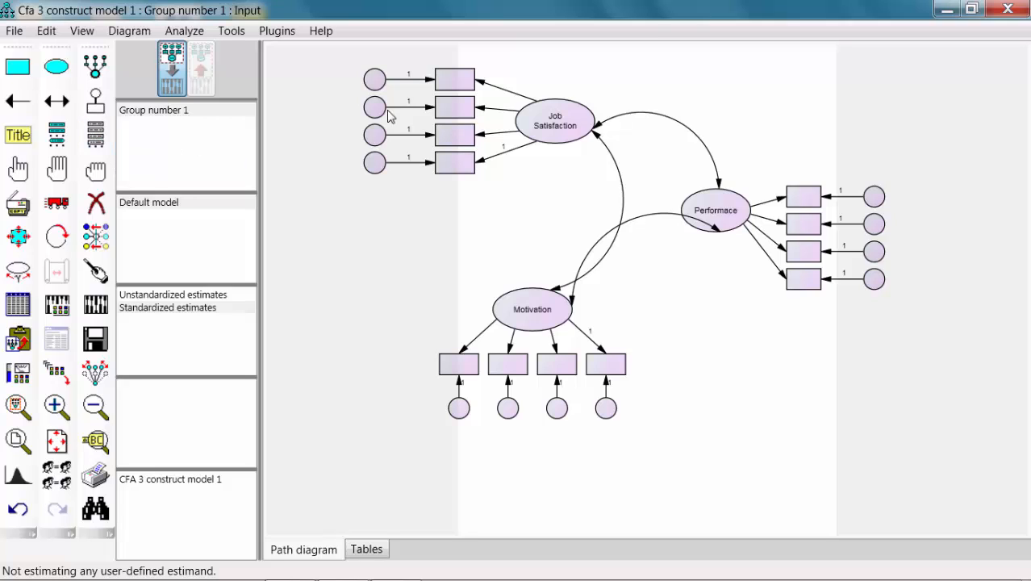
Step: Show the list of variables in the data set, place it clear of the diagram and lengthen its window
{"action": "left_click", "coordinate": [96, 138]}
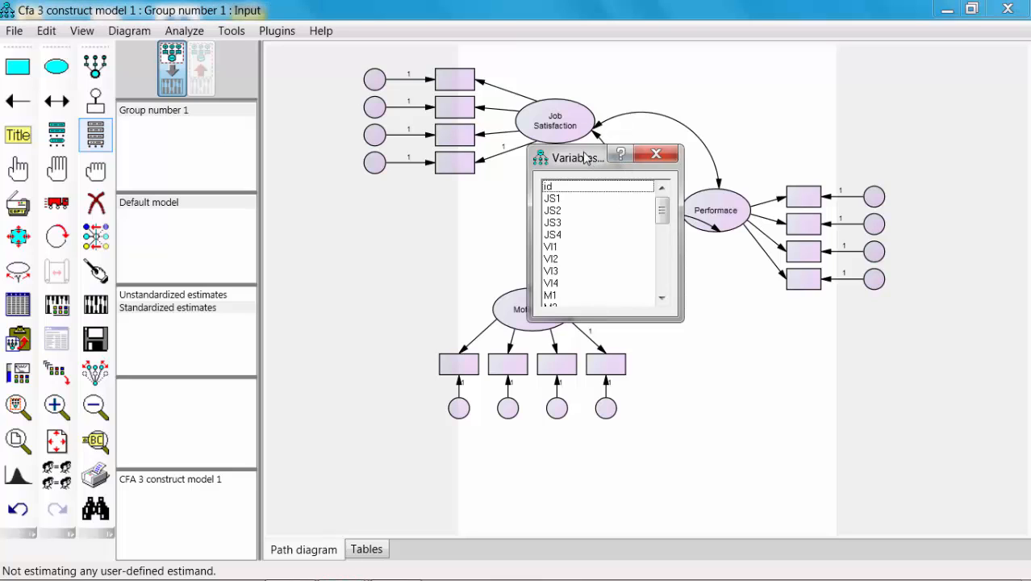
{"action": "left_click_drag", "start_coordinate": [598, 155], "coordinate": [240, 65]}
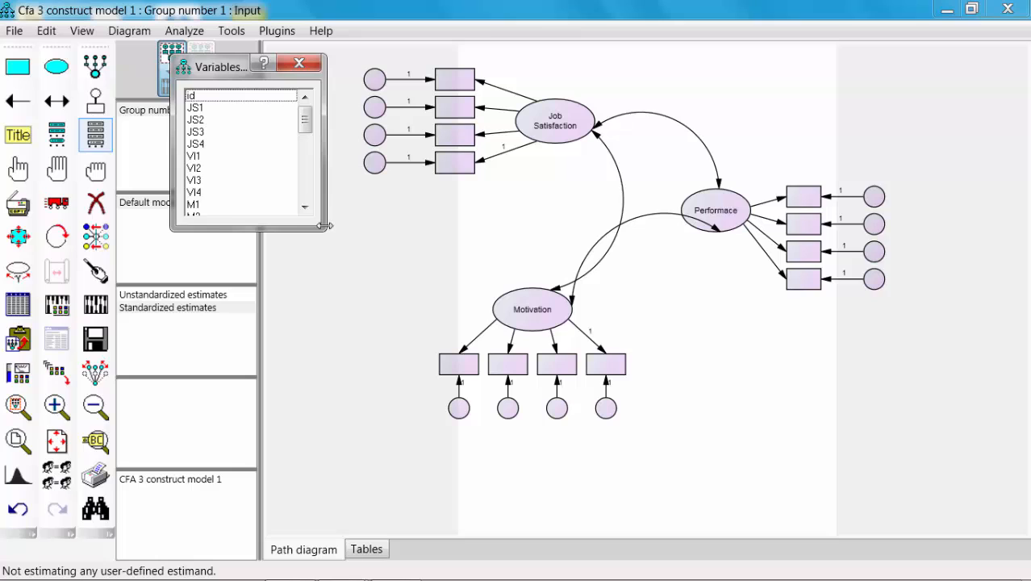
{"action": "left_click_drag", "start_coordinate": [322, 230], "coordinate": [308, 368]}
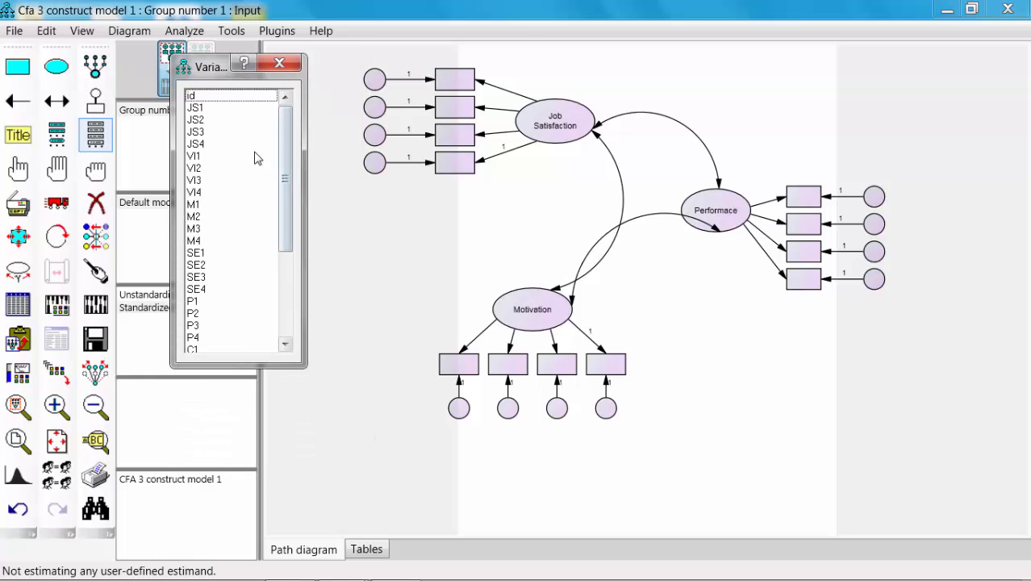
Step: Assign the variables JS1, JS2, JS3 and JS4 to the Job Satisfaction indicators in order from the uppermost down
{"action": "left_click", "coordinate": [206, 107]}
{"action": "left_click_drag", "start_coordinate": [208, 111], "coordinate": [457, 90]}
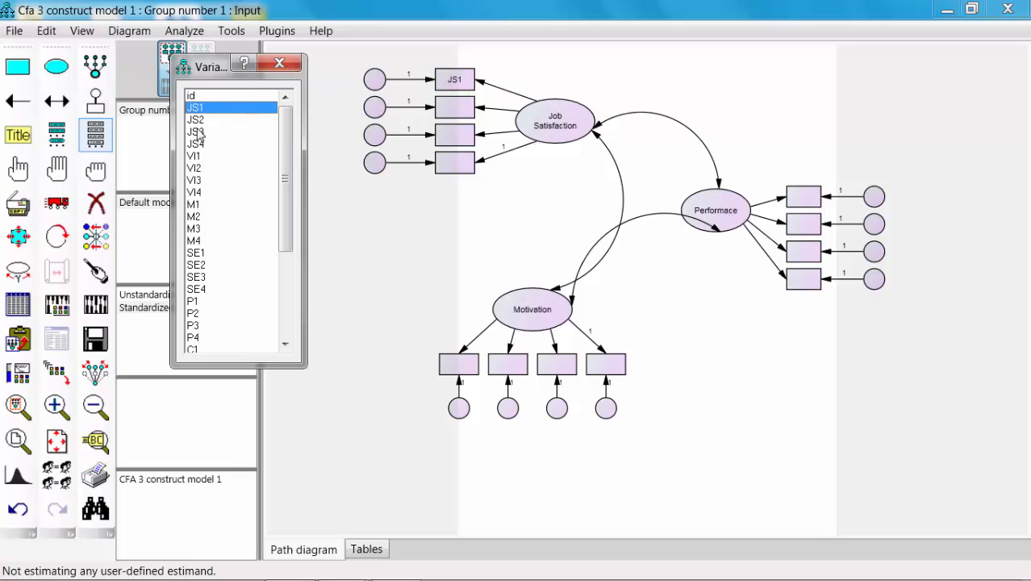
{"action": "left_click_drag", "start_coordinate": [208, 120], "coordinate": [446, 119]}
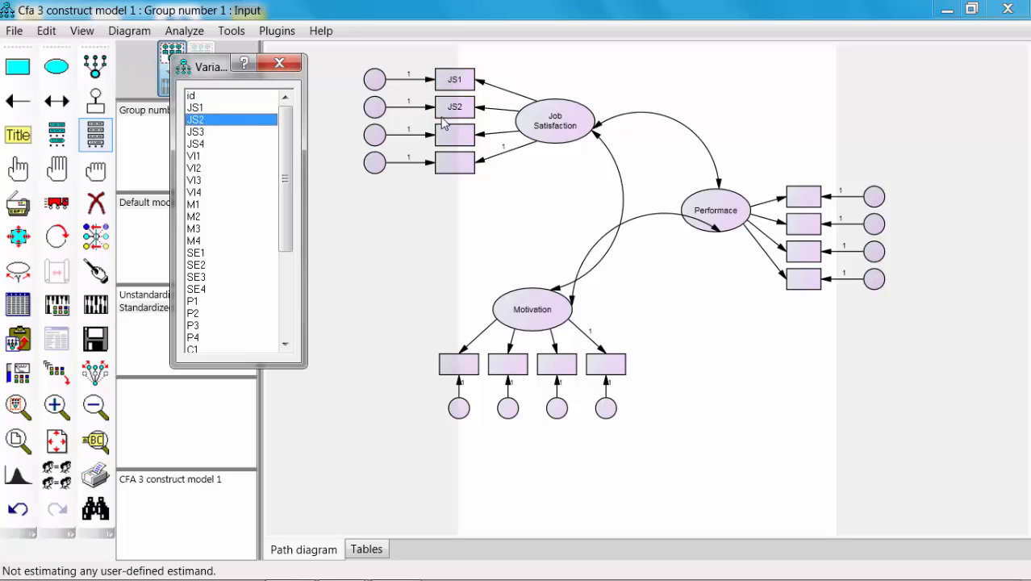
{"action": "left_click", "coordinate": [200, 132]}
{"action": "left_click_drag", "start_coordinate": [203, 137], "coordinate": [456, 145]}
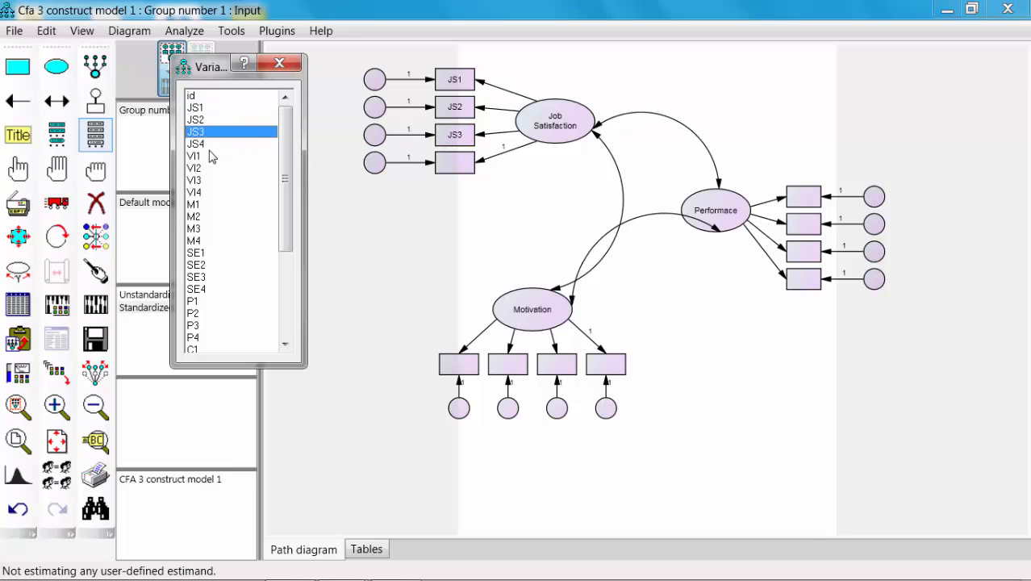
{"action": "left_click_drag", "start_coordinate": [208, 145], "coordinate": [454, 173]}
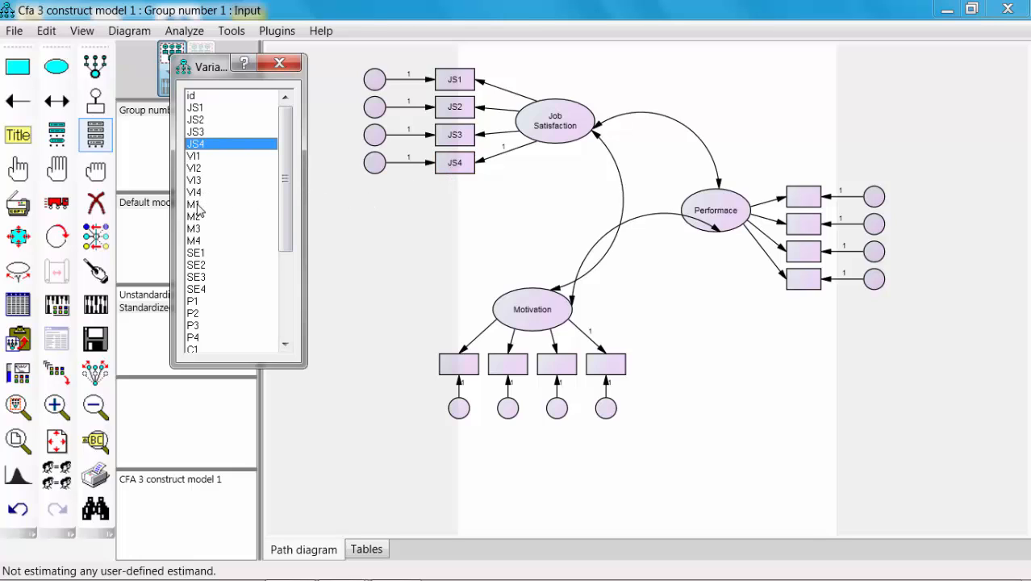
Step: Assign the variables M1, M2, M3 and M4 to the four Motivation indicators in order from left to right
{"action": "left_click_drag", "start_coordinate": [198, 206], "coordinate": [456, 367]}
{"action": "left_click_drag", "start_coordinate": [201, 216], "coordinate": [507, 363]}
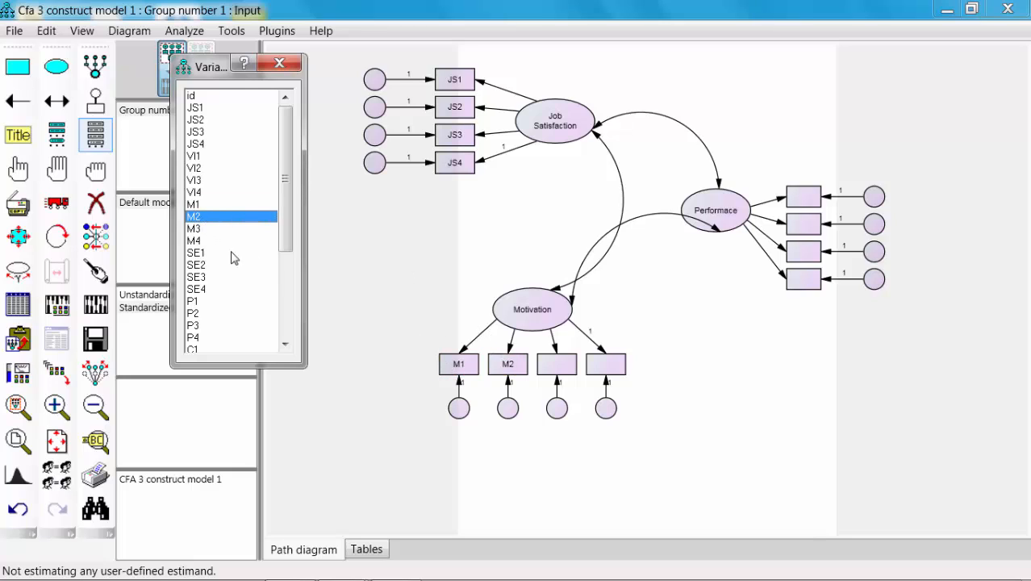
{"action": "left_click_drag", "start_coordinate": [209, 230], "coordinate": [541, 359]}
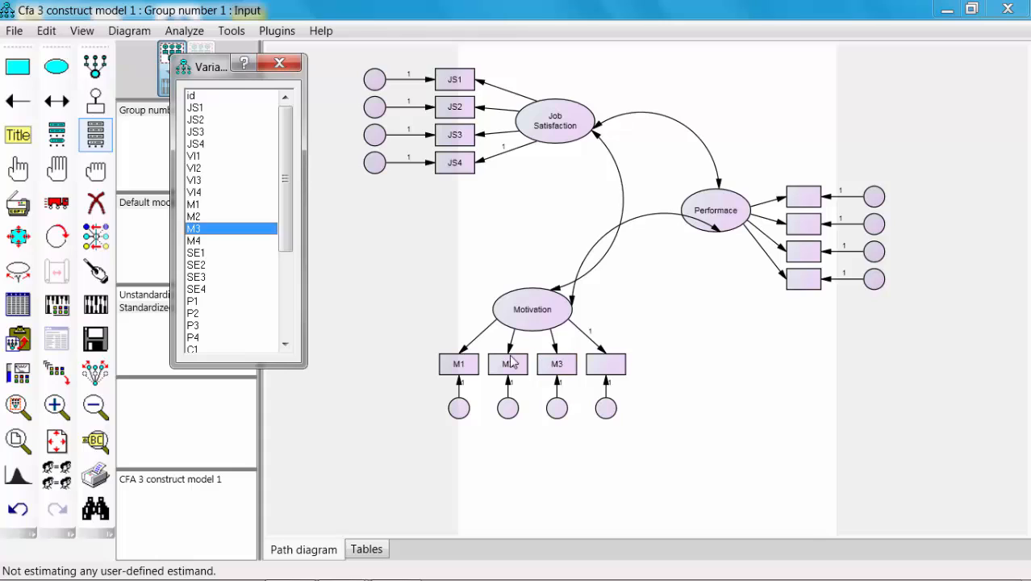
{"action": "left_click_drag", "start_coordinate": [195, 240], "coordinate": [602, 370]}
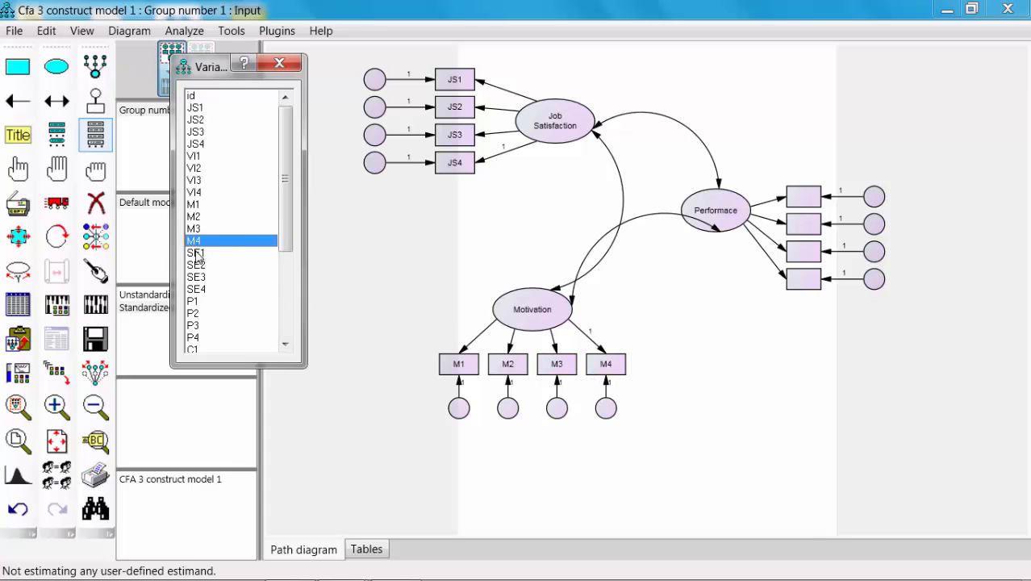
Step: Assign the variables P1, P2, P3 and P4 to the Performace indicators from the uppermost down, and close the variable list
{"action": "left_click_drag", "start_coordinate": [287, 234], "coordinate": [287, 262]}
{"action": "left_click", "coordinate": [221, 255]}
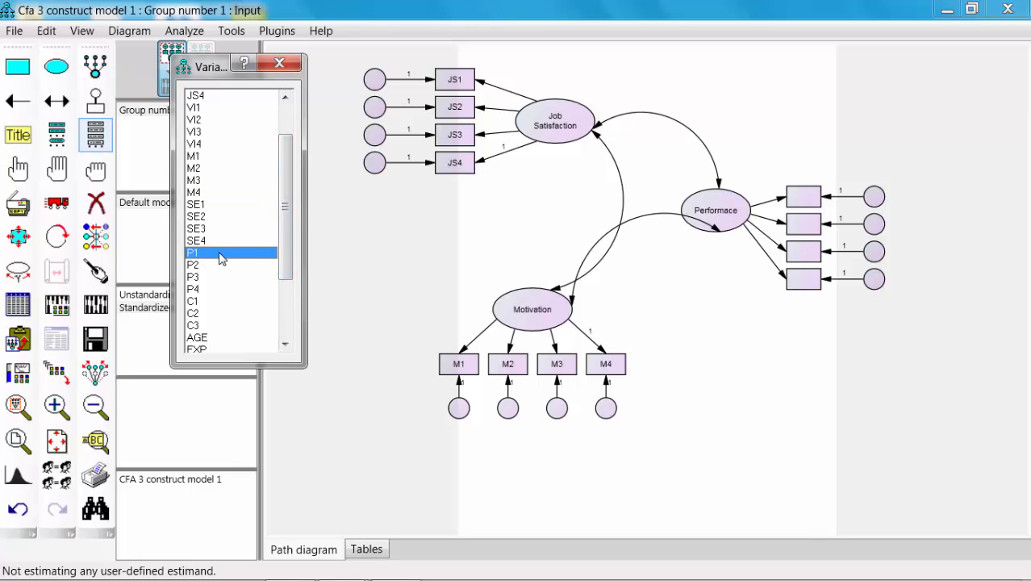
{"action": "left_click_drag", "start_coordinate": [214, 255], "coordinate": [816, 208]}
{"action": "left_click", "coordinate": [192, 267]}
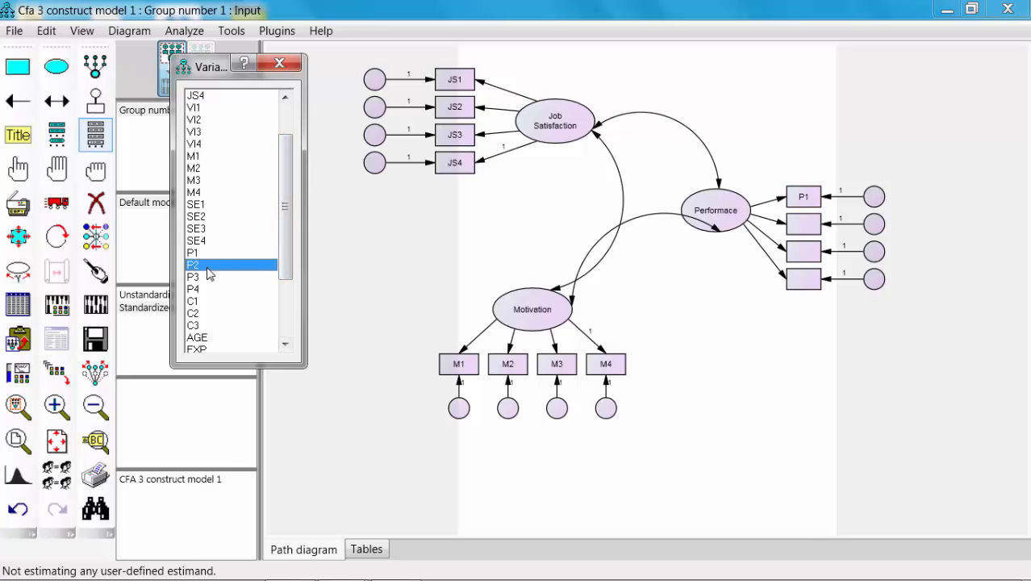
{"action": "left_click_drag", "start_coordinate": [202, 270], "coordinate": [802, 224]}
{"action": "left_click", "coordinate": [201, 276]}
{"action": "left_click_drag", "start_coordinate": [202, 276], "coordinate": [236, 278]}
{"action": "left_click_drag", "start_coordinate": [831, 275], "coordinate": [806, 257]}
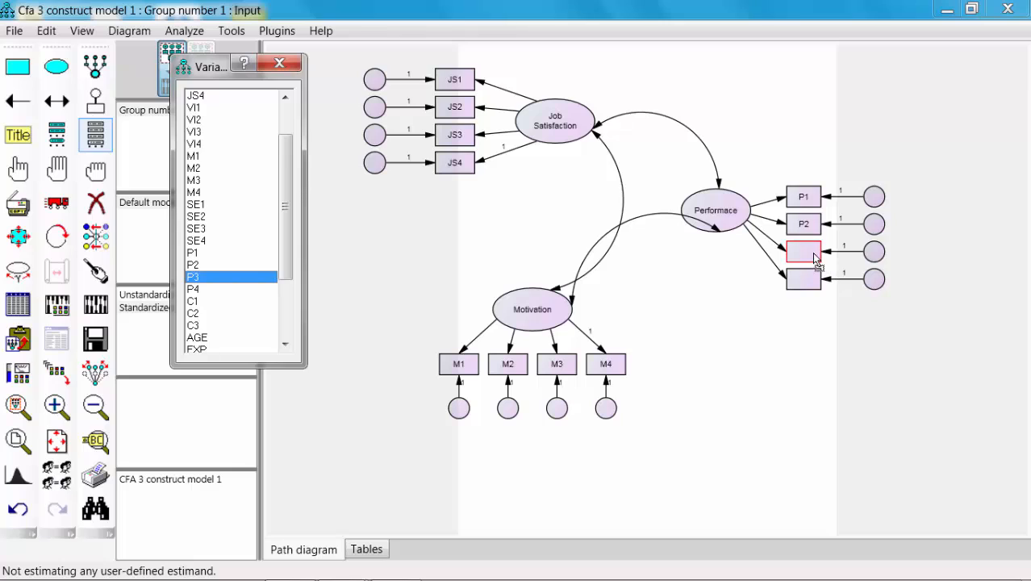
{"action": "left_click", "coordinate": [200, 289]}
{"action": "left_click_drag", "start_coordinate": [203, 294], "coordinate": [809, 282]}
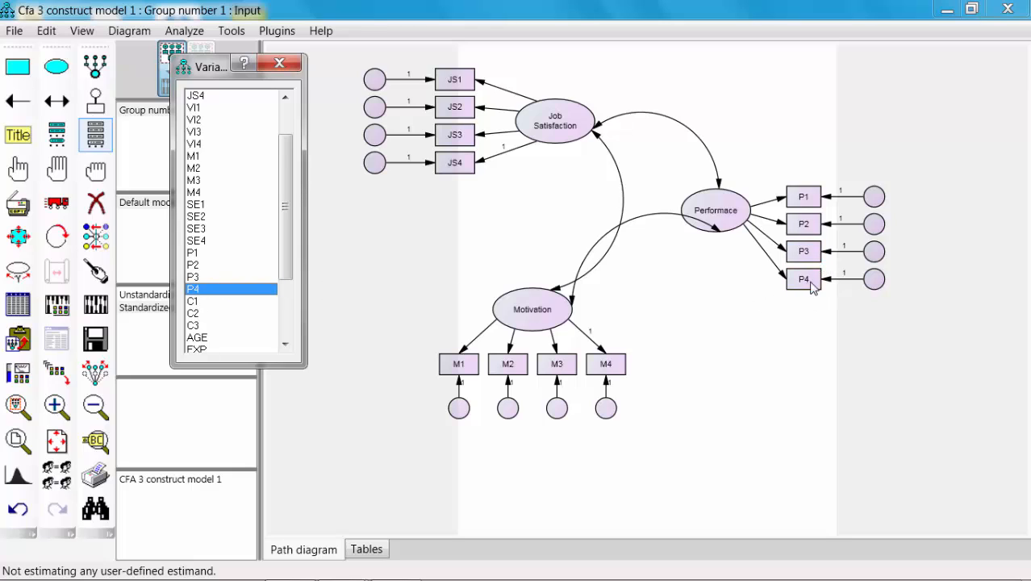
{"action": "left_click", "coordinate": [278, 63]}
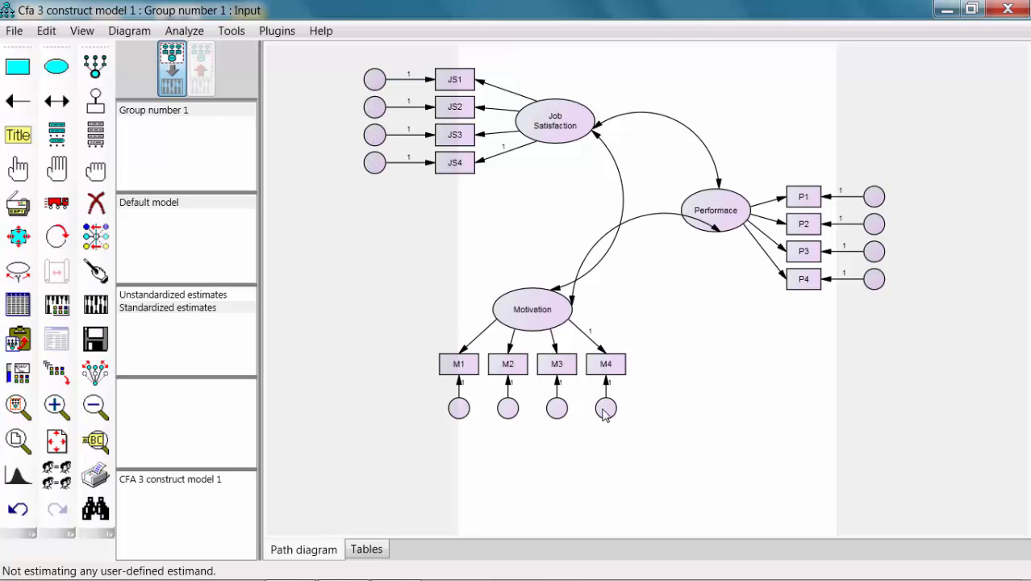
Step: Name all the error terms automatically with the Name Unobserved Variables plugin and calculate the model's estimates
{"action": "left_click", "coordinate": [277, 31]}
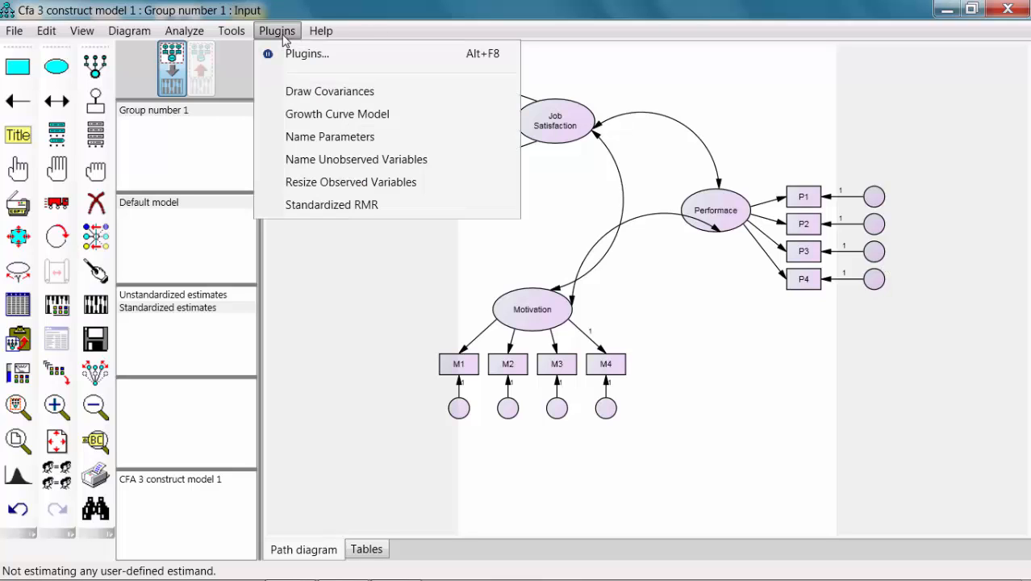
{"action": "left_click", "coordinate": [440, 169]}
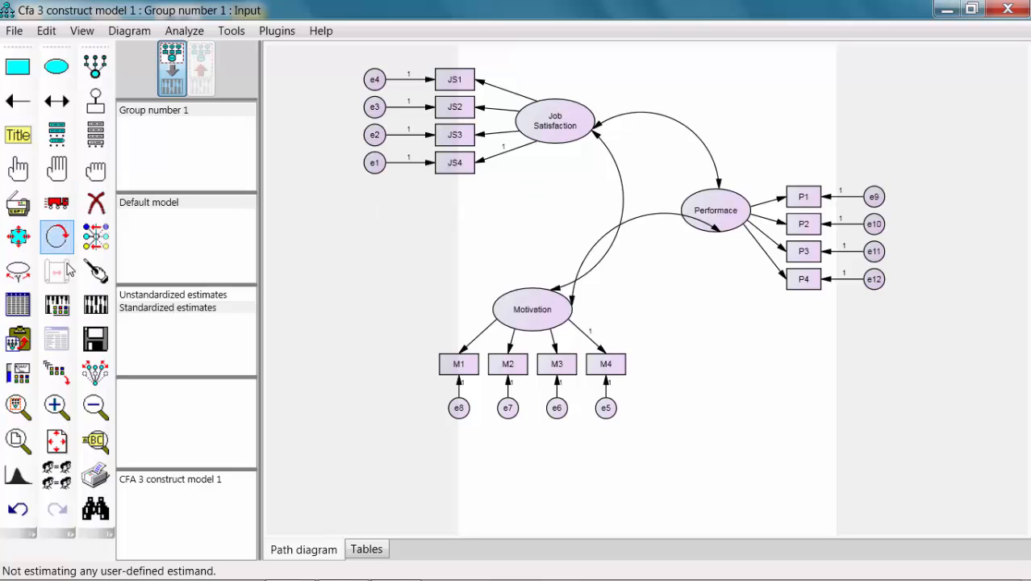
{"action": "left_click", "coordinate": [95, 311]}
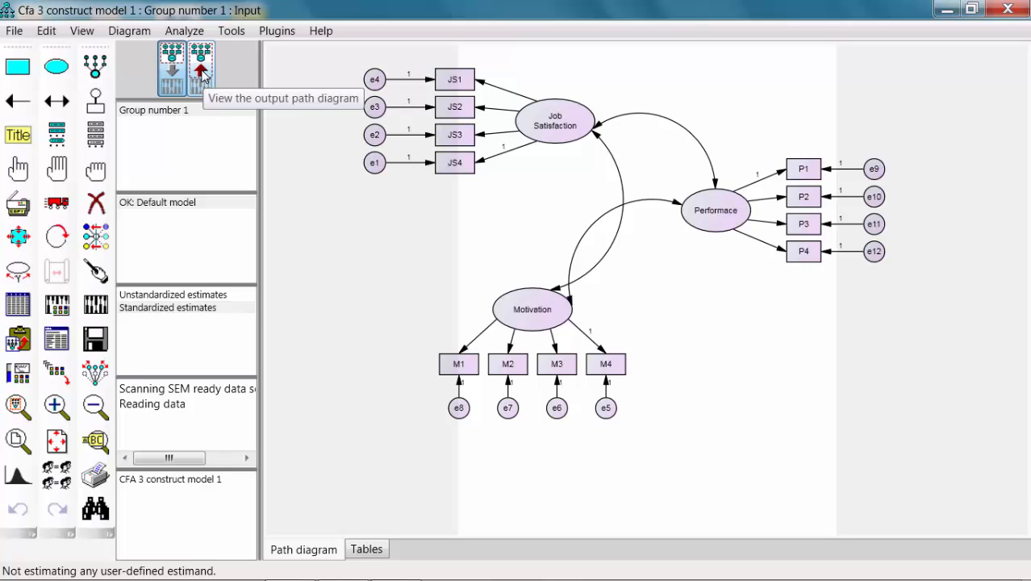
Step: Compare the input and output path diagrams, and show the standardized estimates on the output diagram
{"action": "left_click", "coordinate": [202, 73]}
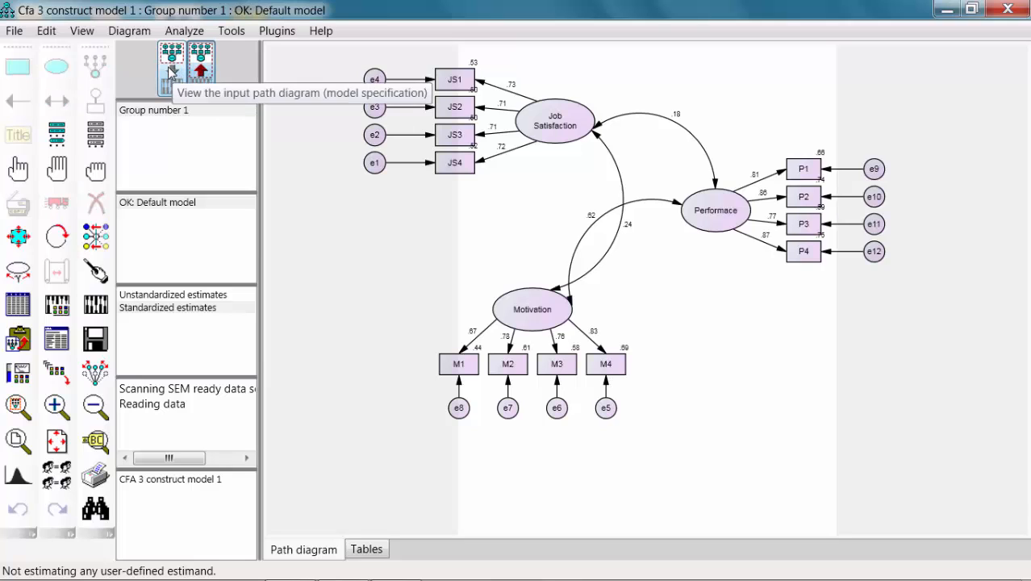
{"action": "left_click", "coordinate": [171, 72]}
{"action": "left_click", "coordinate": [202, 72]}
{"action": "left_click", "coordinate": [172, 72]}
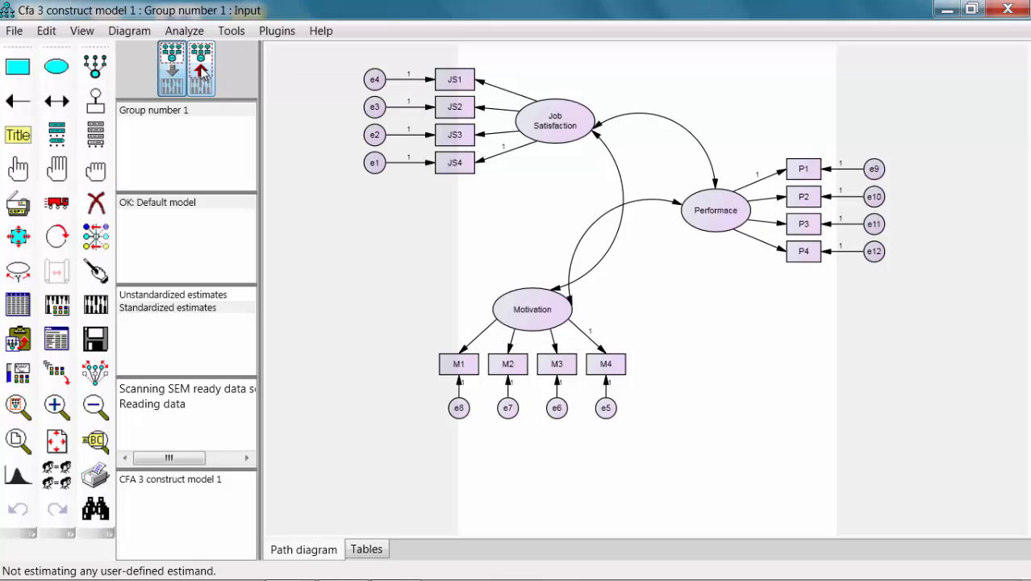
{"action": "left_click", "coordinate": [201, 72]}
{"action": "left_click", "coordinate": [171, 73]}
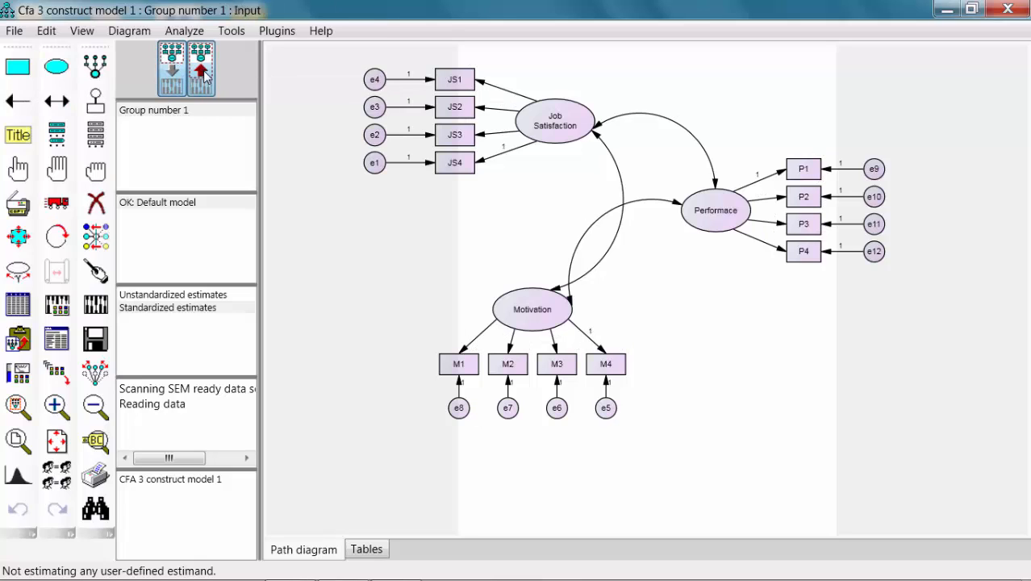
{"action": "left_click", "coordinate": [203, 76]}
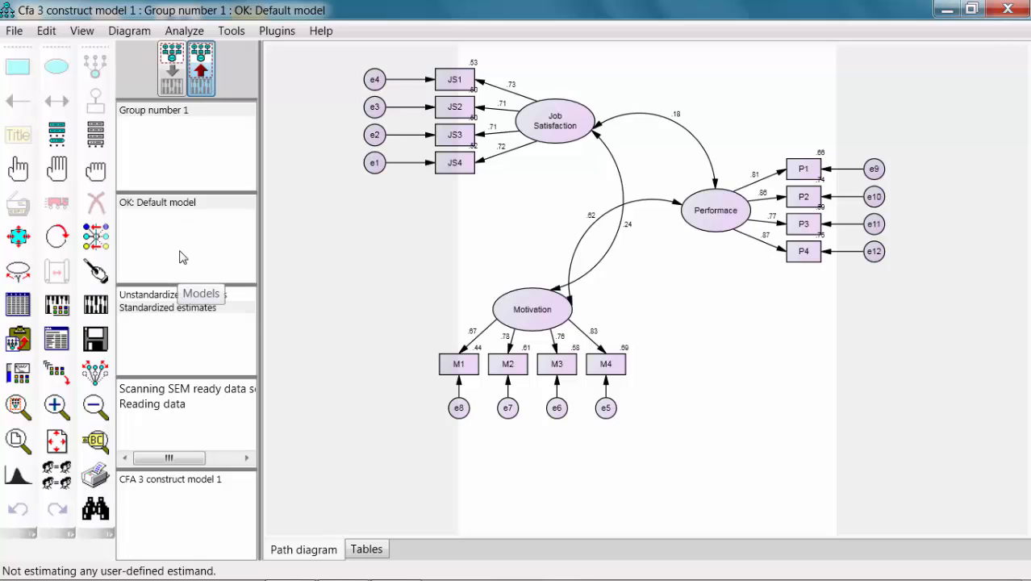
{"action": "left_click", "coordinate": [169, 311]}
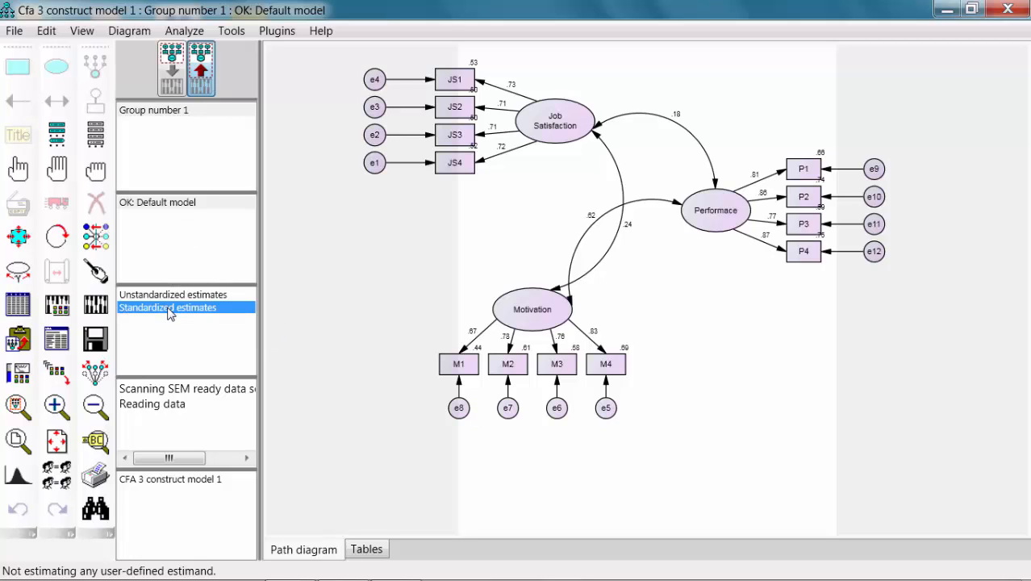